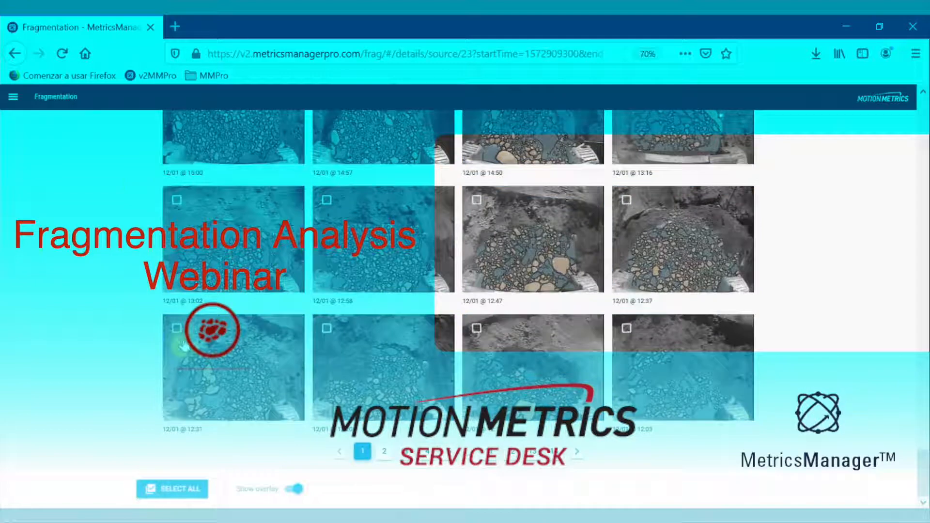
# Select the four gallery logs dated 12/01 at 12:31, 12:58, 12:47 and 12:37.
pyautogui.click(177, 328)
pyautogui.click(388, 207)
pyautogui.click(477, 203)
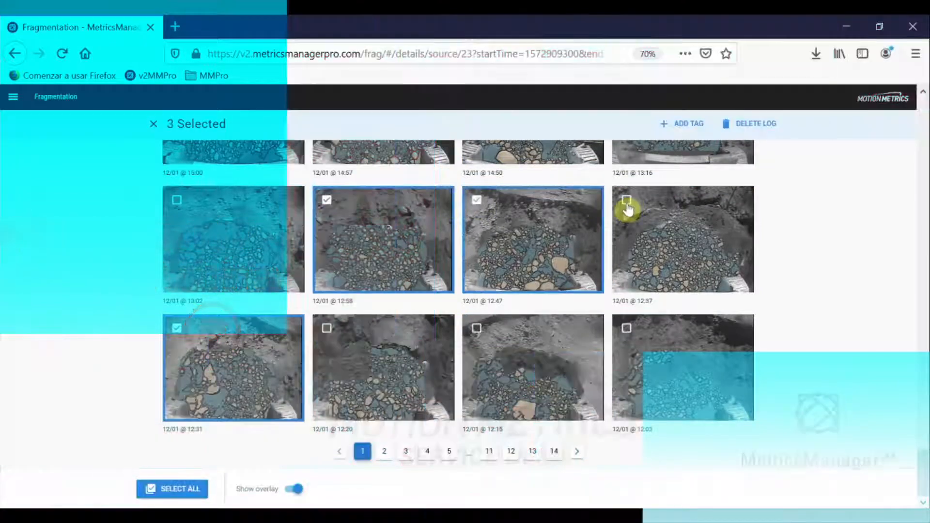
pyautogui.click(627, 202)
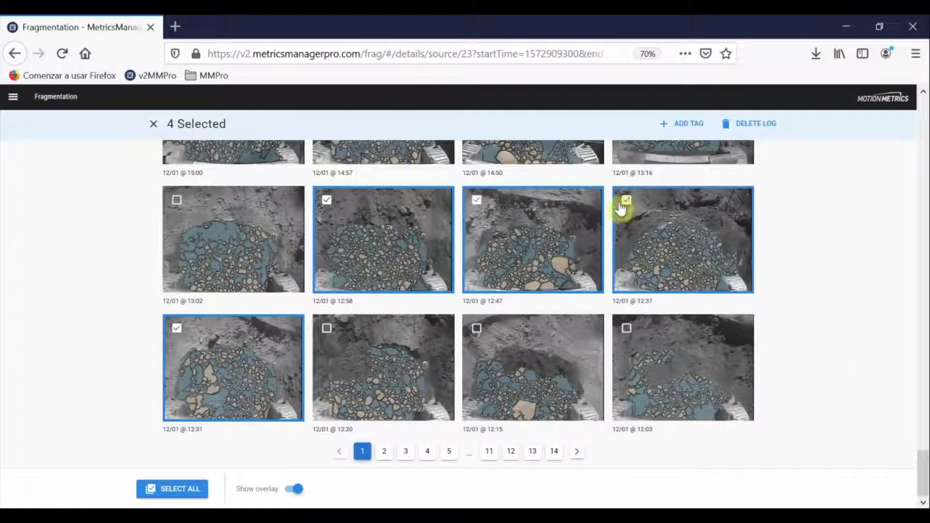
# Start adding a tag to the selected logs and enter 2020.03.13 as the tag name.
pyautogui.click(681, 124)
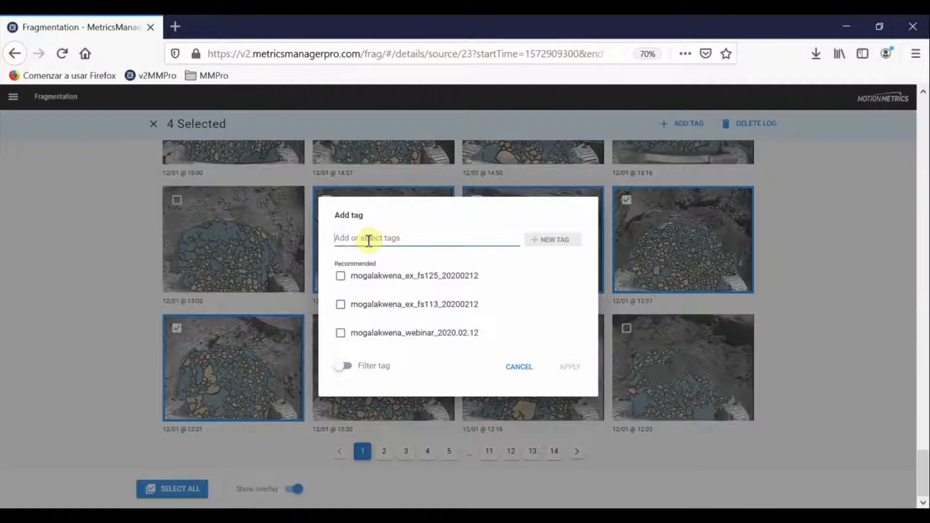
pyautogui.write('2020')
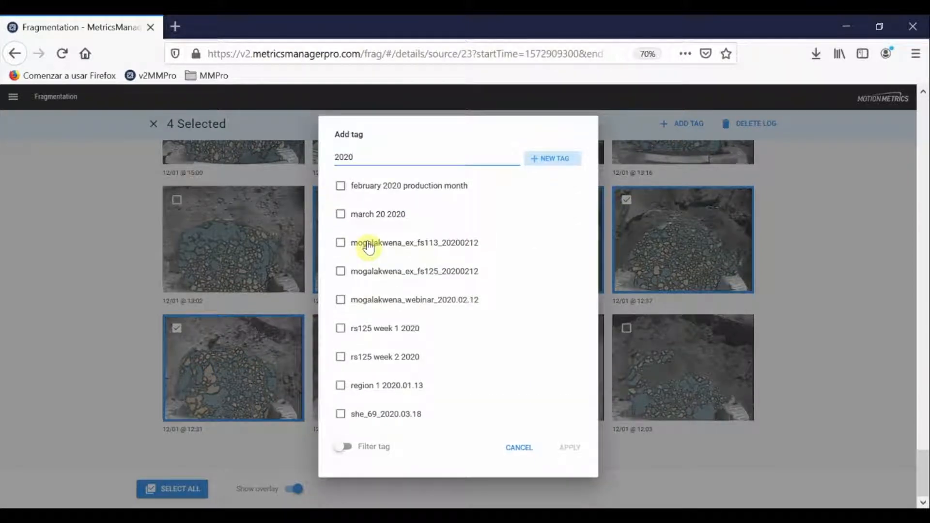
pyautogui.write('.0')
pyautogui.write('3.13')
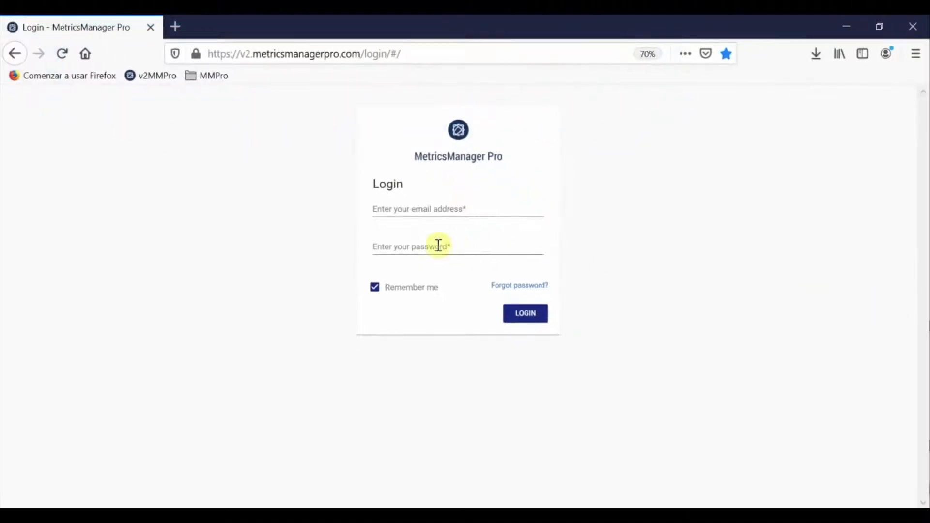
# Log in to MetricsManager Pro with the saved support account's e-mail address and password.
pyautogui.click(414, 206)
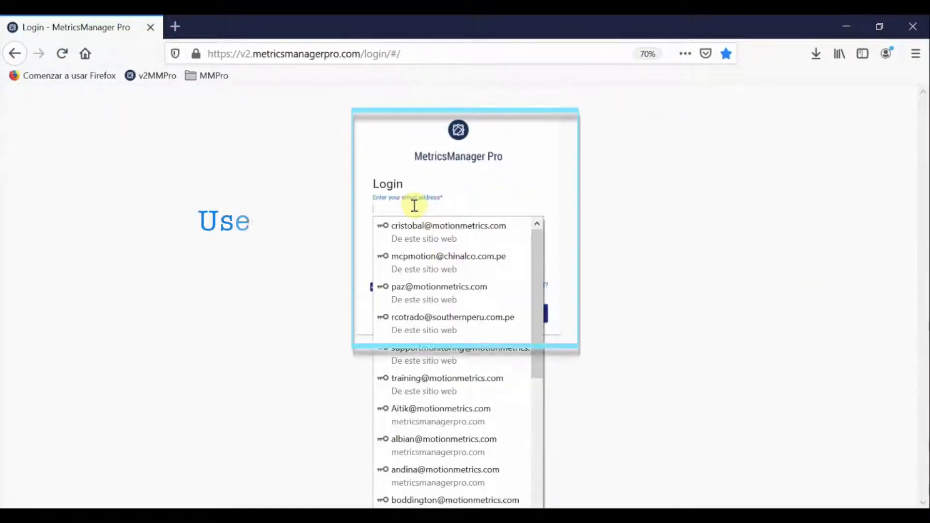
pyautogui.write('suppo')
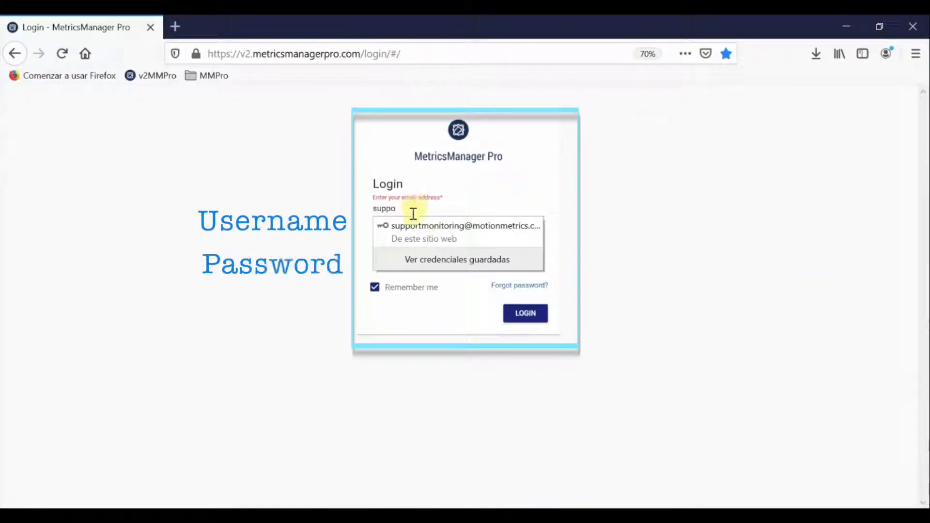
pyautogui.click(411, 227)
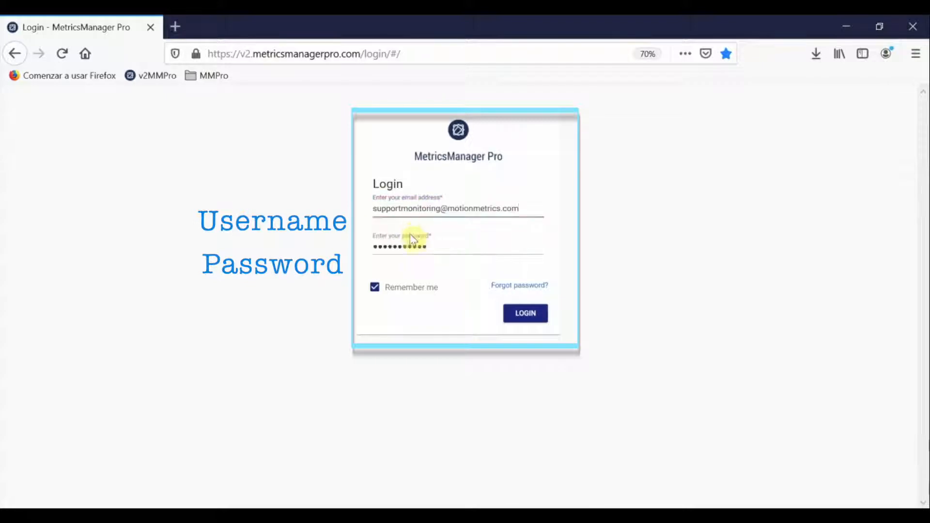
pyautogui.click(529, 319)
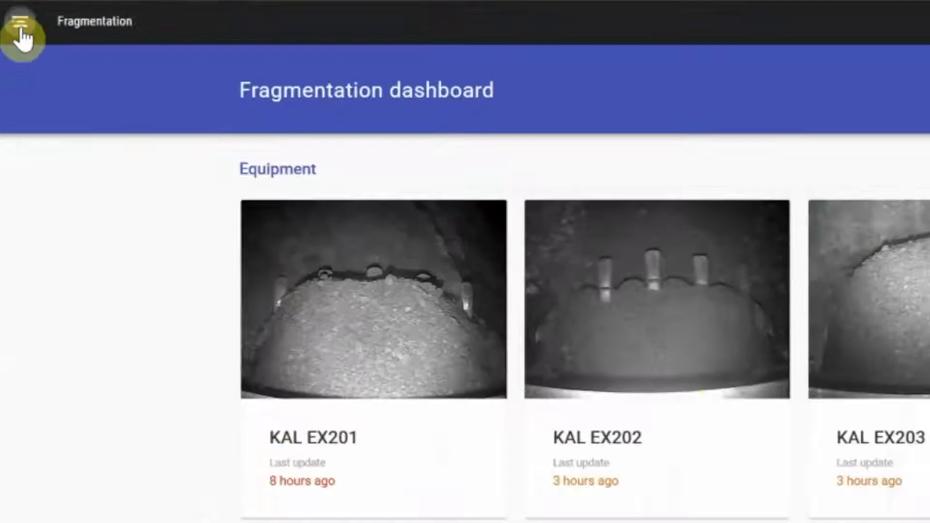
# Open the account settings and review the available default landing pages and unit systems without changing them.
pyautogui.click(18, 119)
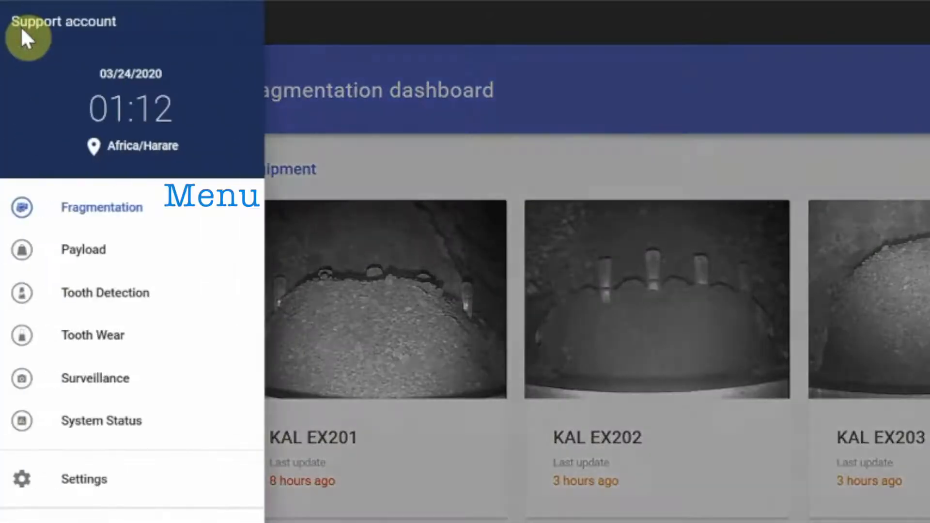
pyautogui.click(78, 482)
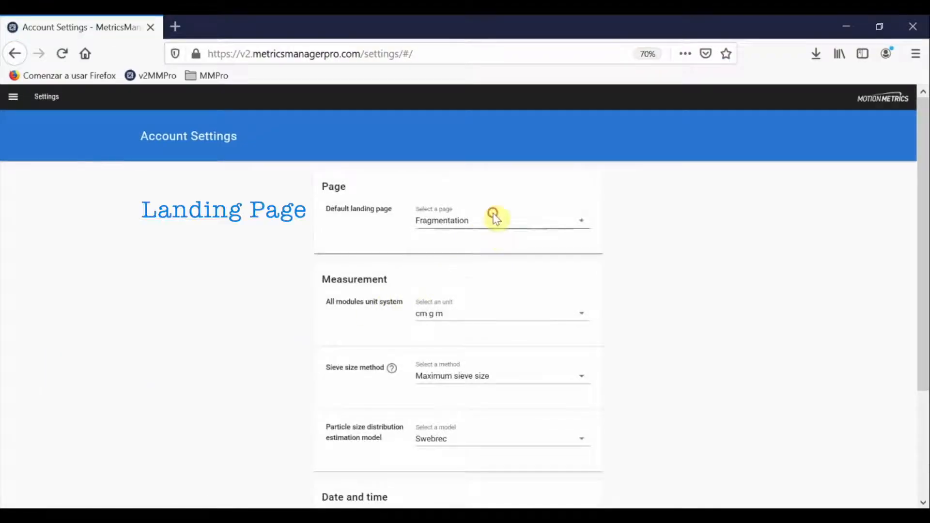
pyautogui.click(495, 219)
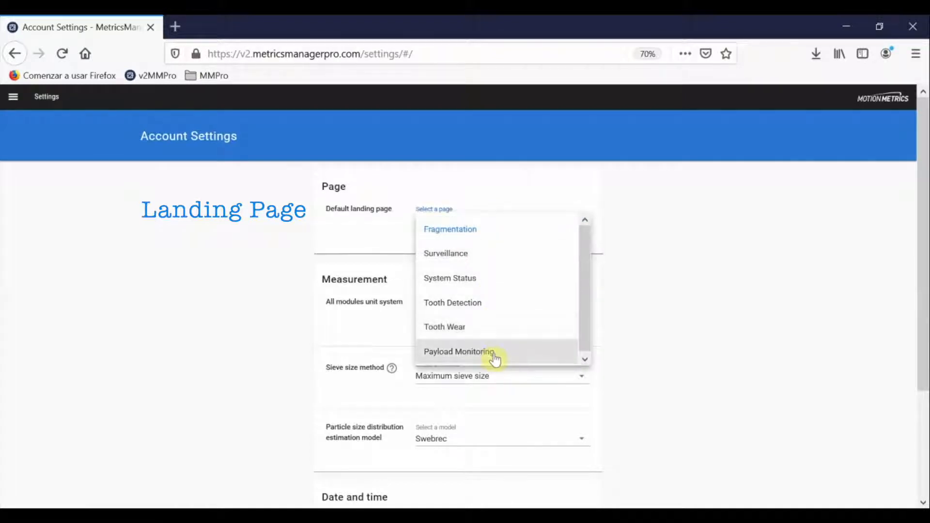
pyautogui.click(736, 218)
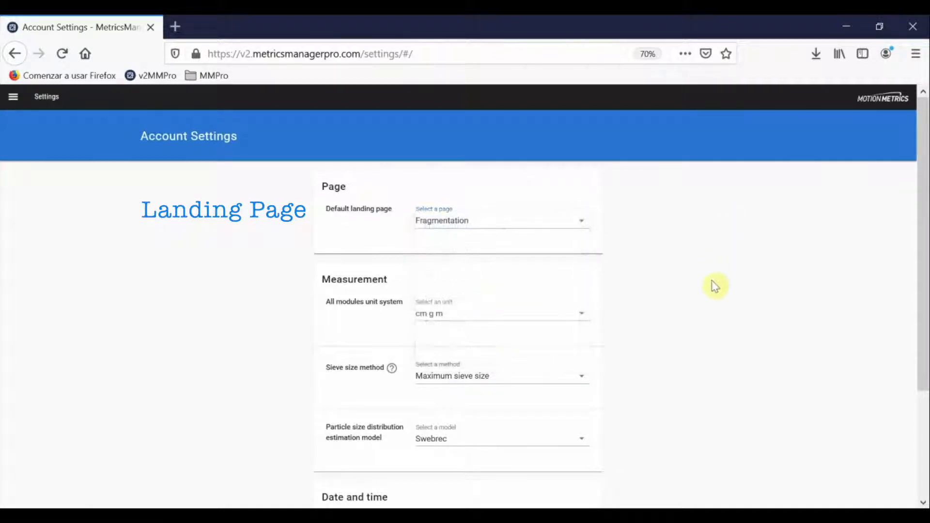
pyautogui.click(541, 316)
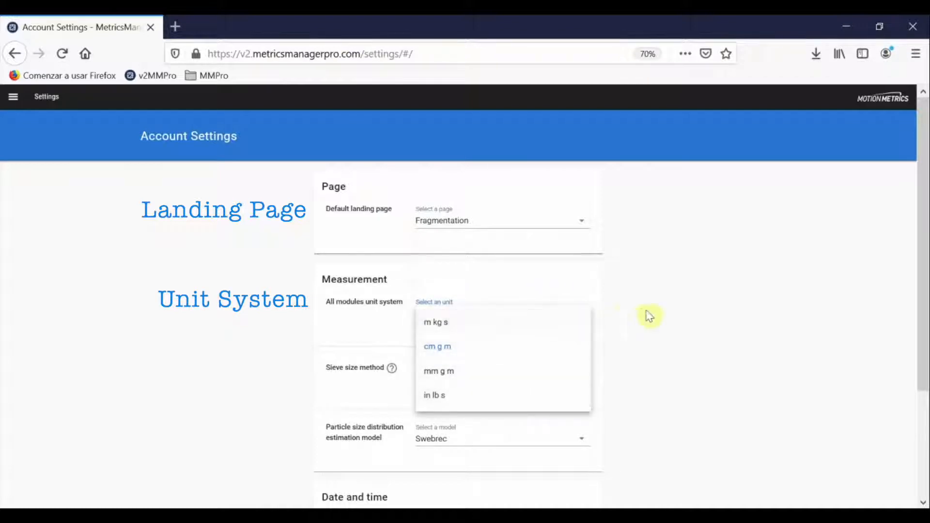
pyautogui.click(742, 310)
# Review the sieve size method options and the help explanation of how rocks are measured.
pyautogui.scroll(-1, 742, 312)
pyautogui.scroll(-3, 744, 318)
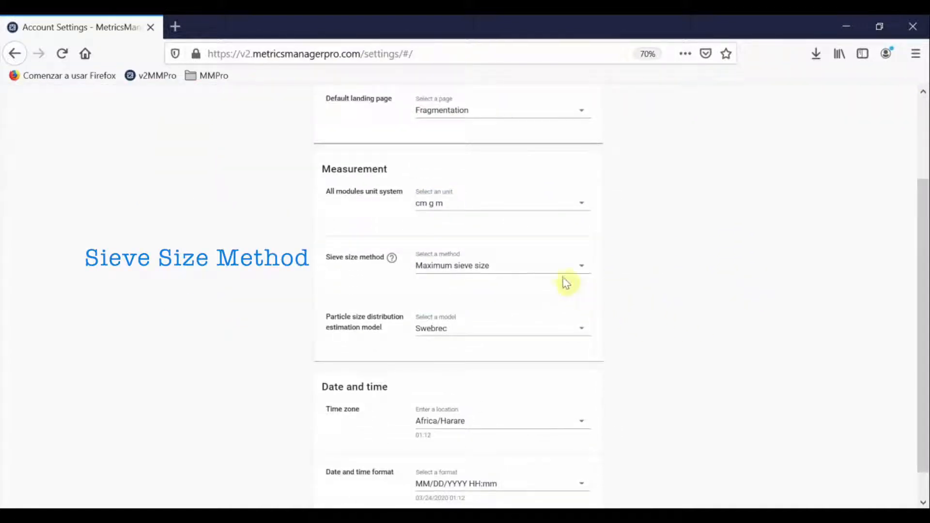
pyautogui.click(545, 267)
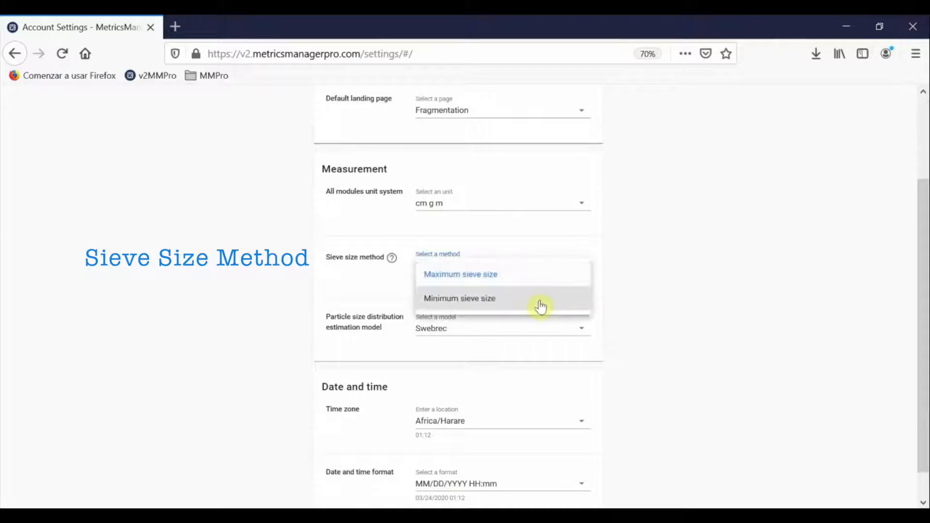
pyautogui.click(741, 284)
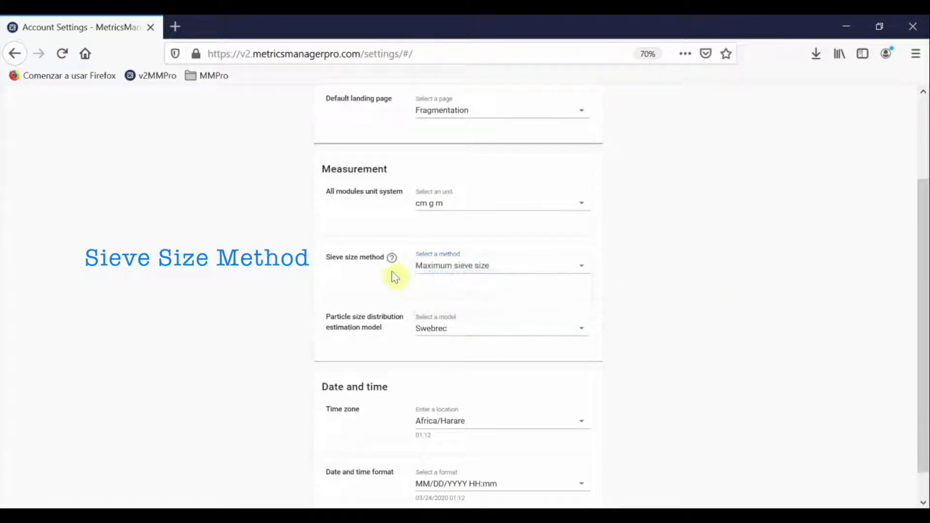
pyautogui.click(393, 262)
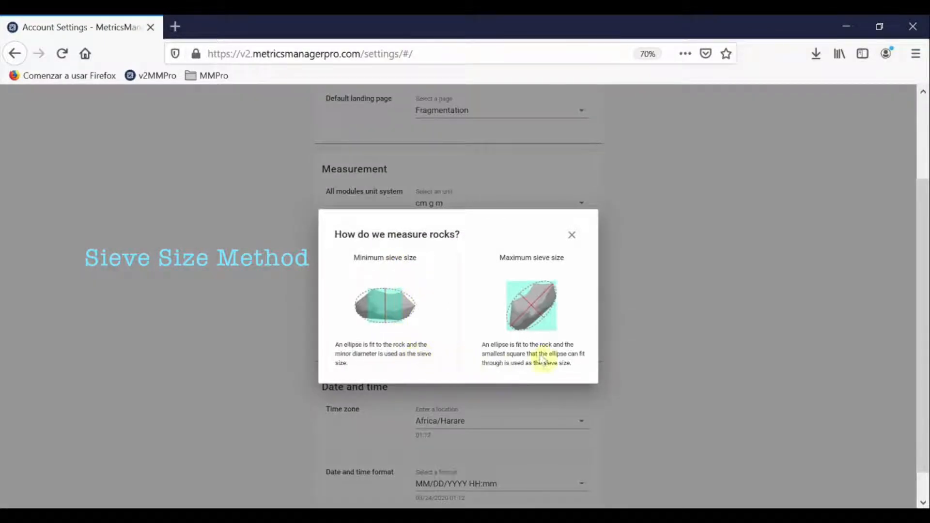
pyautogui.click(572, 237)
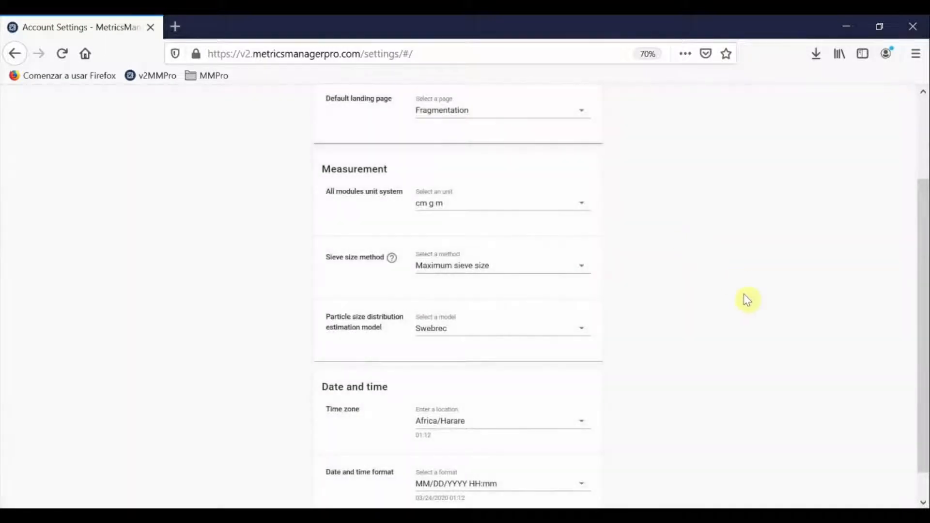
# Review the available particle size distribution estimation models without changing the selection.
pyautogui.scroll(-2, 668, 329)
pyautogui.click(563, 304)
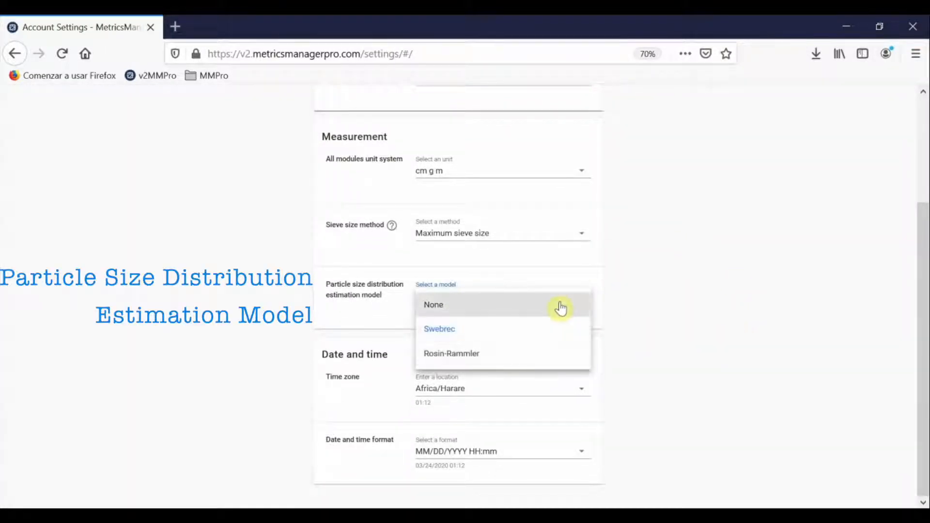
pyautogui.click(721, 294)
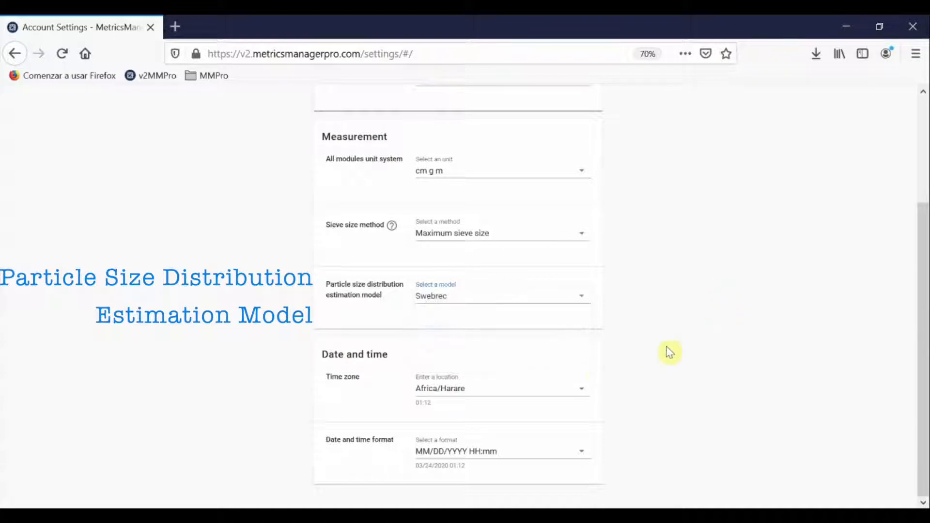
# Review the available time zones and the date and time formats, keeping the current choices.
pyautogui.click(563, 387)
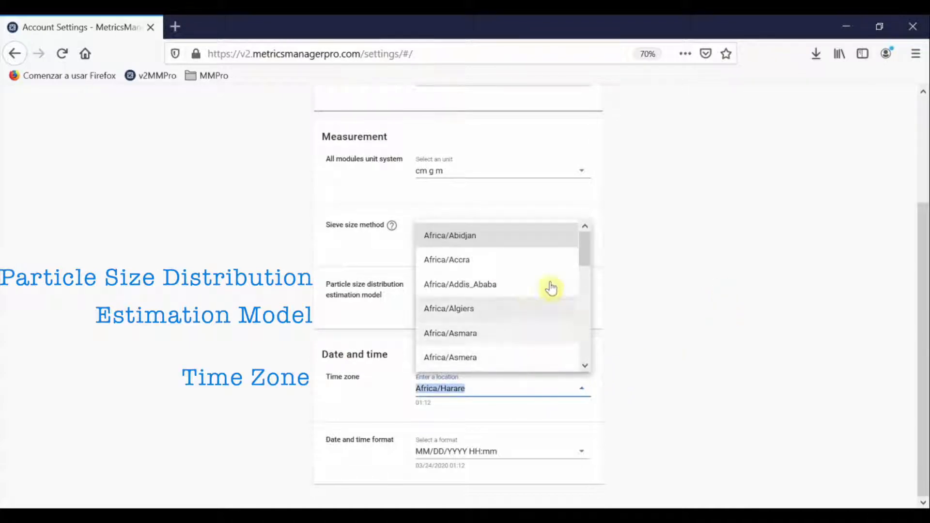
pyautogui.moveTo(586, 250); pyautogui.dragTo(576, 336)
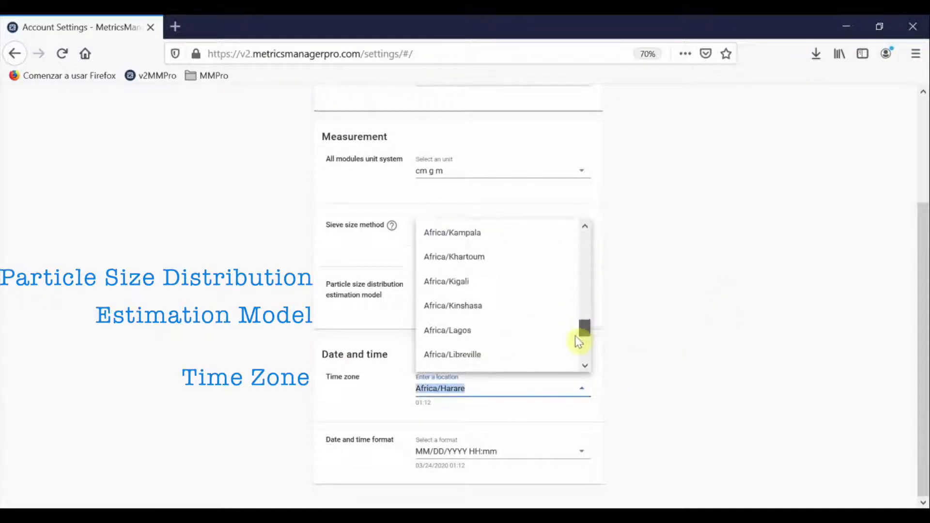
pyautogui.click(700, 344)
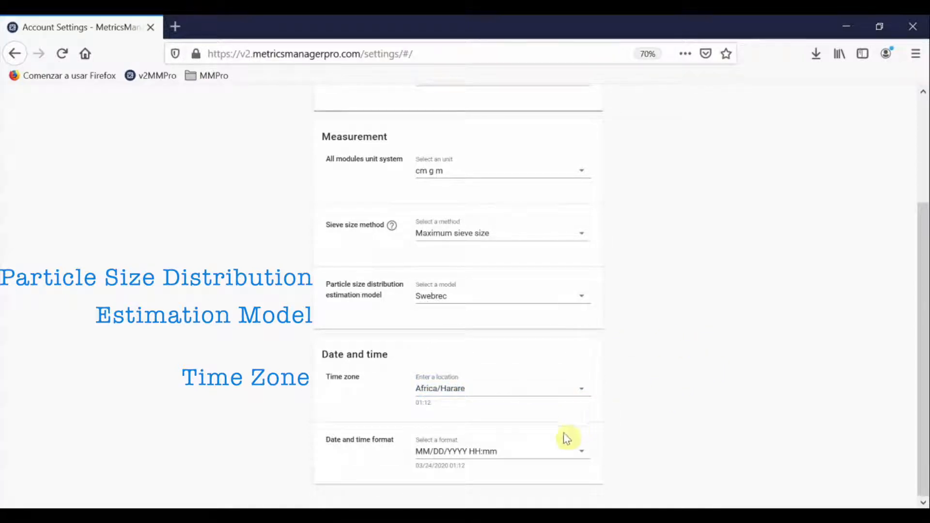
pyautogui.click(559, 450)
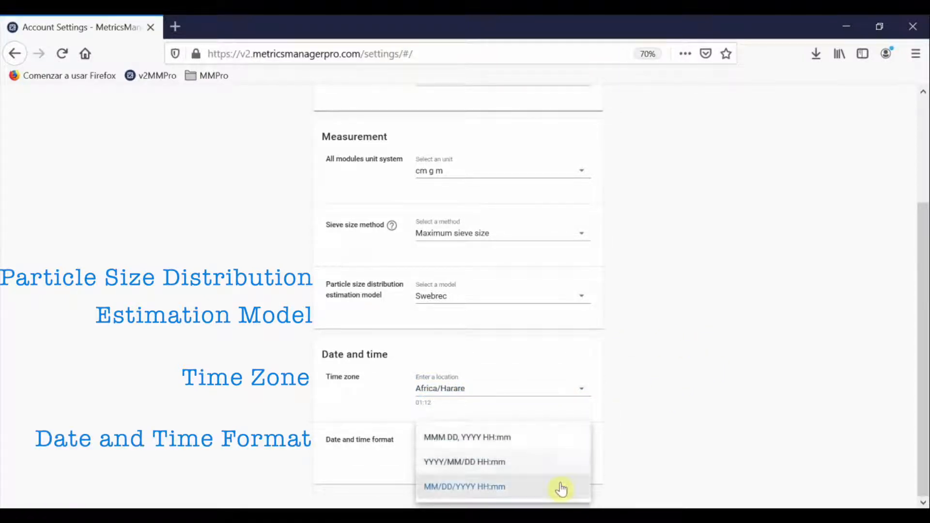
pyautogui.click(734, 414)
pyautogui.scroll(3, 744, 376)
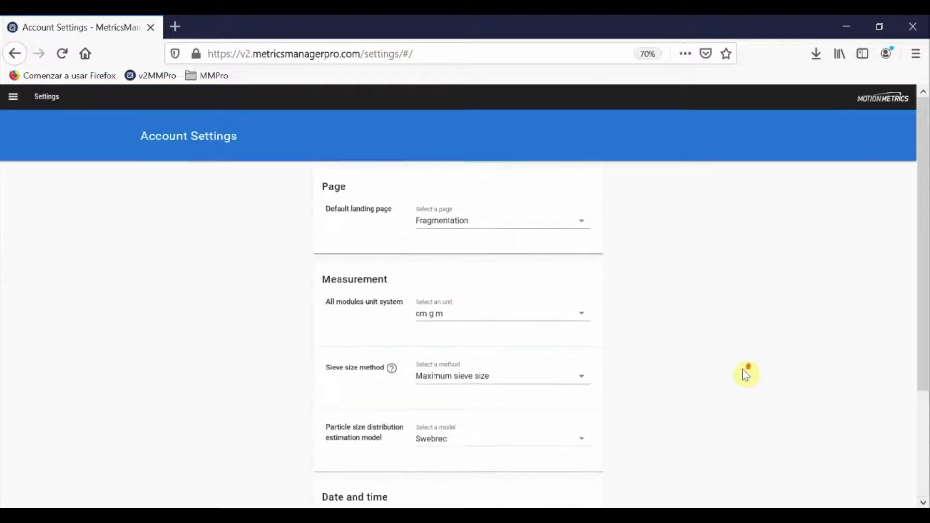
# Go to the Fragmentation dashboard and open the details of shovel MPM FS120.
pyautogui.click(13, 97)
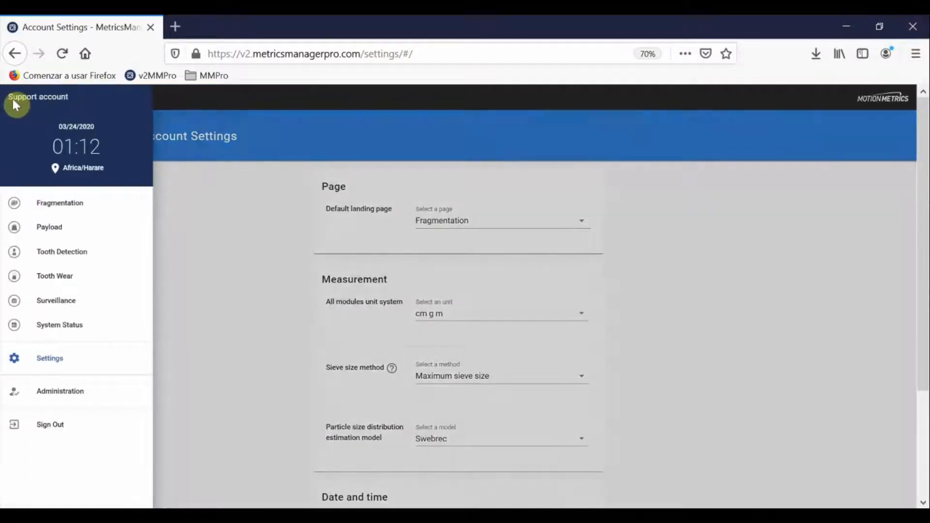
pyautogui.click(51, 205)
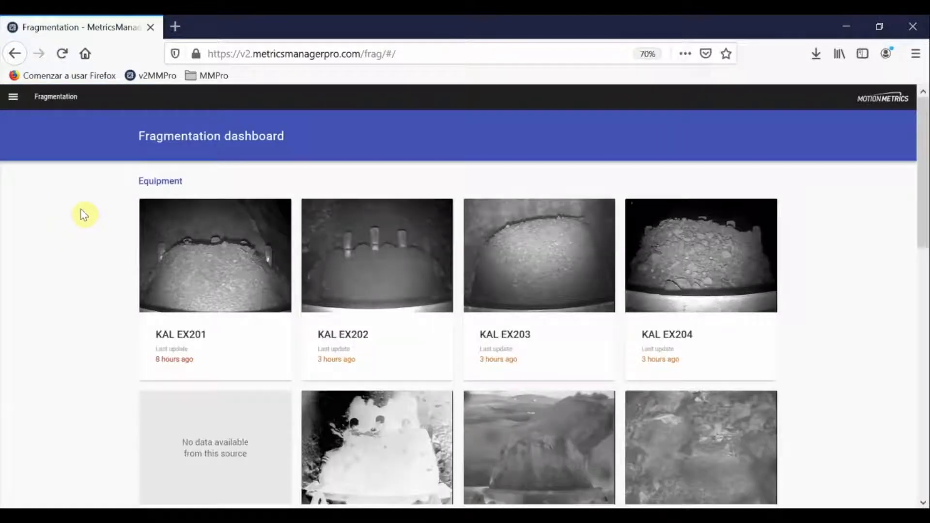
pyautogui.scroll(-5, 851, 332)
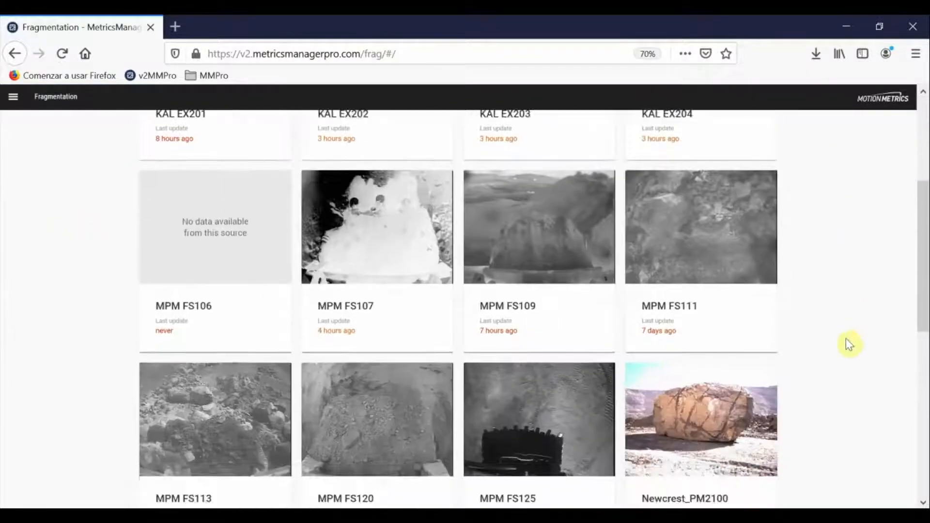
pyautogui.scroll(-3, 849, 342)
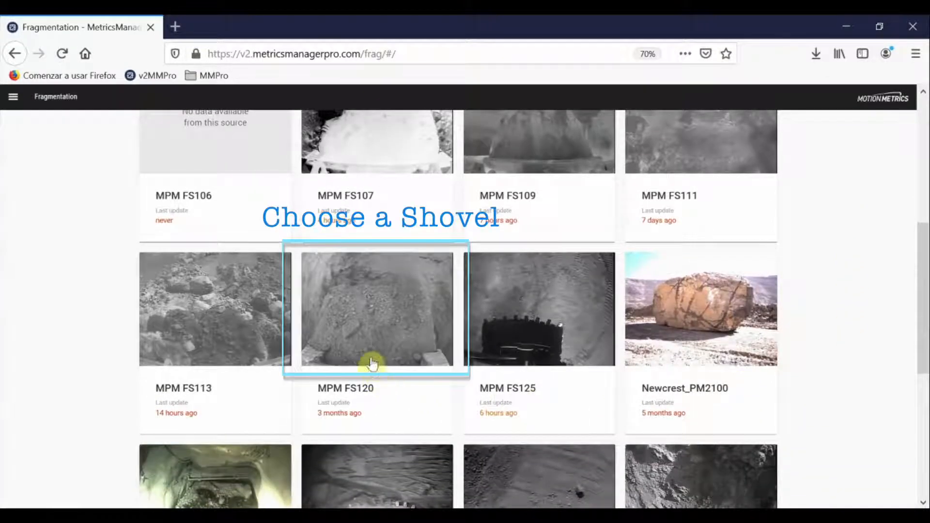
pyautogui.click(380, 326)
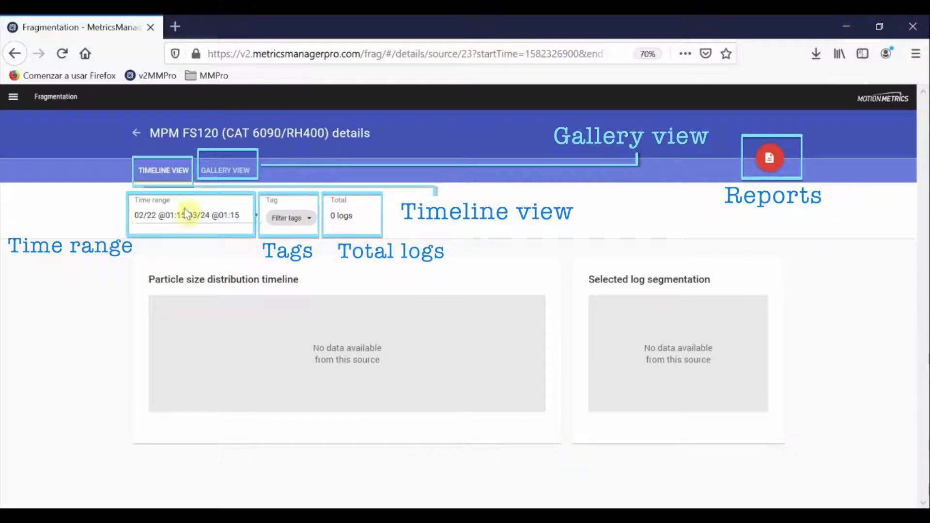
# Set the start date of the shovel's time range to 11/05/2019.
pyautogui.click(186, 213)
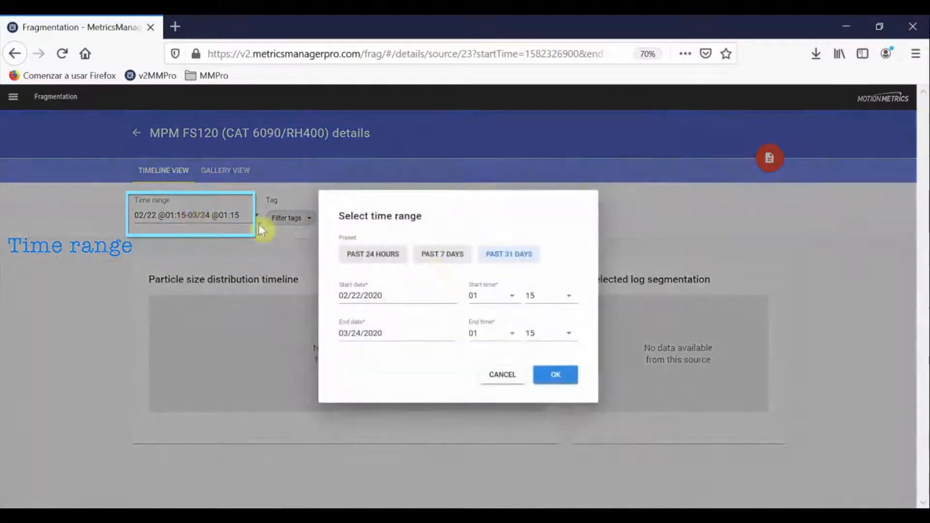
pyautogui.click(391, 293)
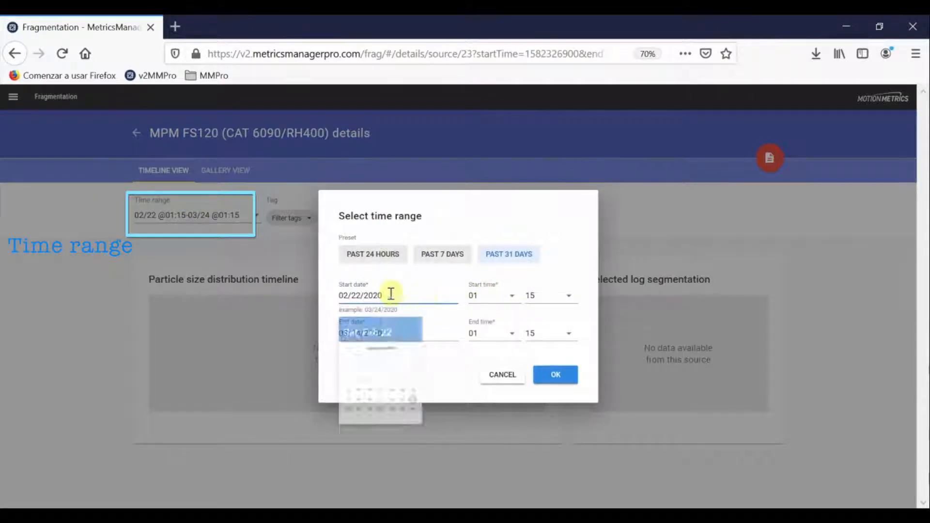
pyautogui.click(357, 372)
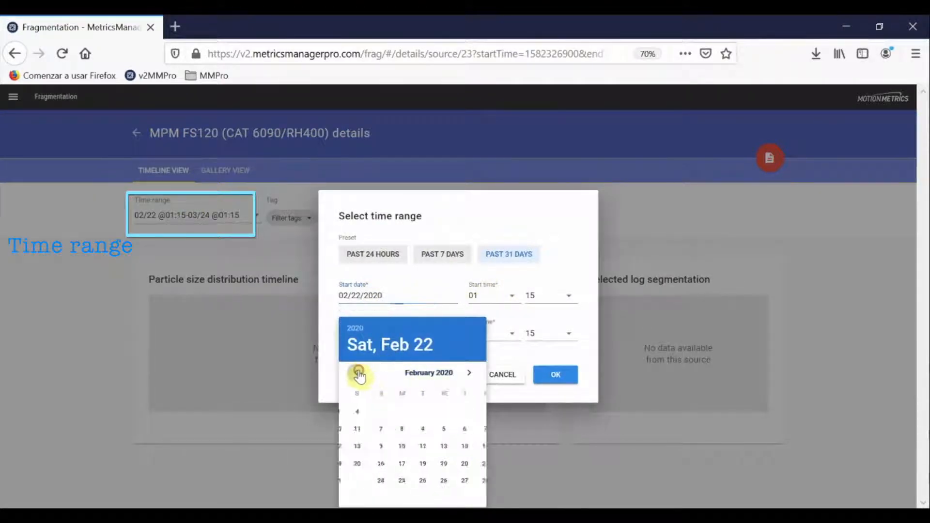
pyautogui.click(357, 373)
pyautogui.click(357, 372)
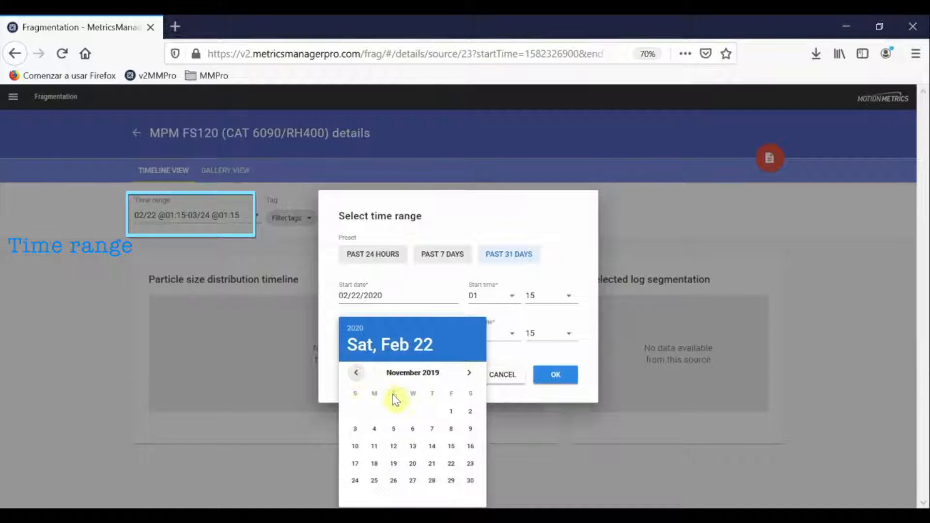
pyautogui.click(397, 429)
pyautogui.click(556, 381)
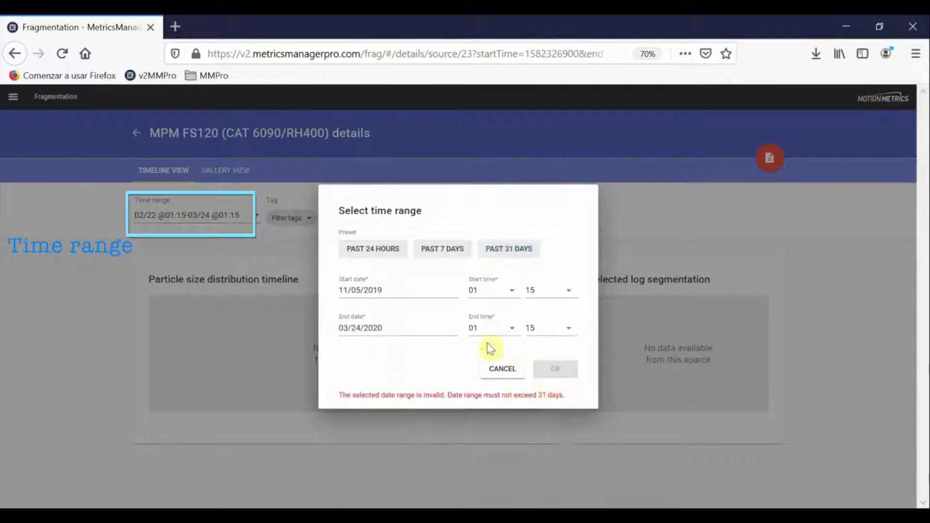
# Try 01/01/2020 as the end date of the time range.
pyautogui.click(377, 328)
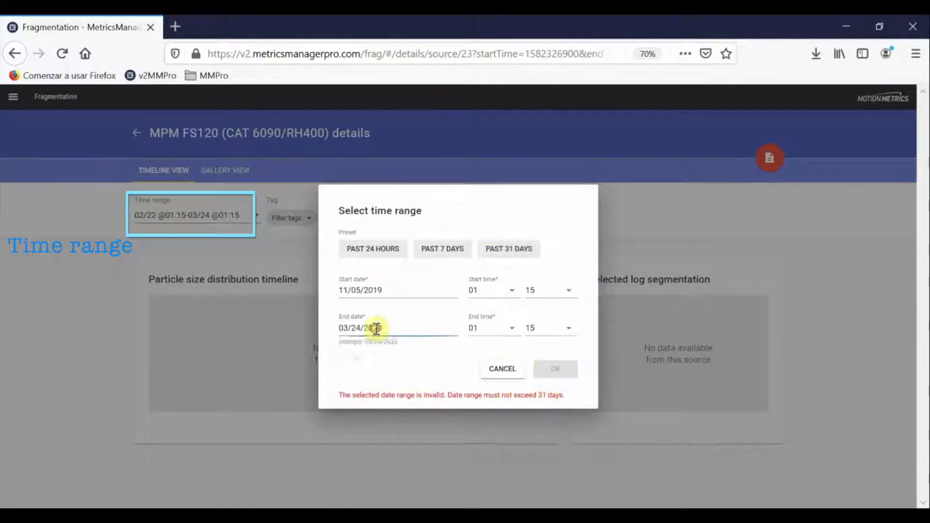
pyautogui.click(377, 328)
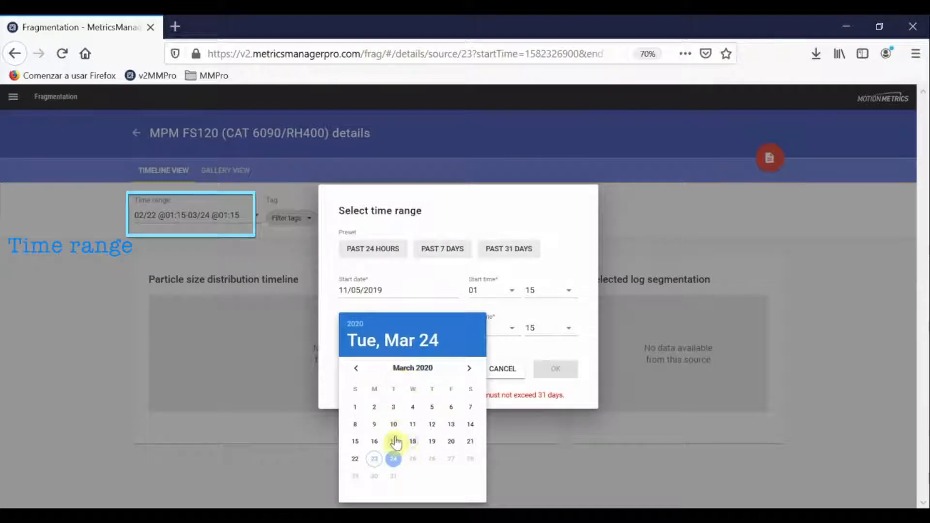
pyautogui.click(356, 371)
pyautogui.click(356, 371)
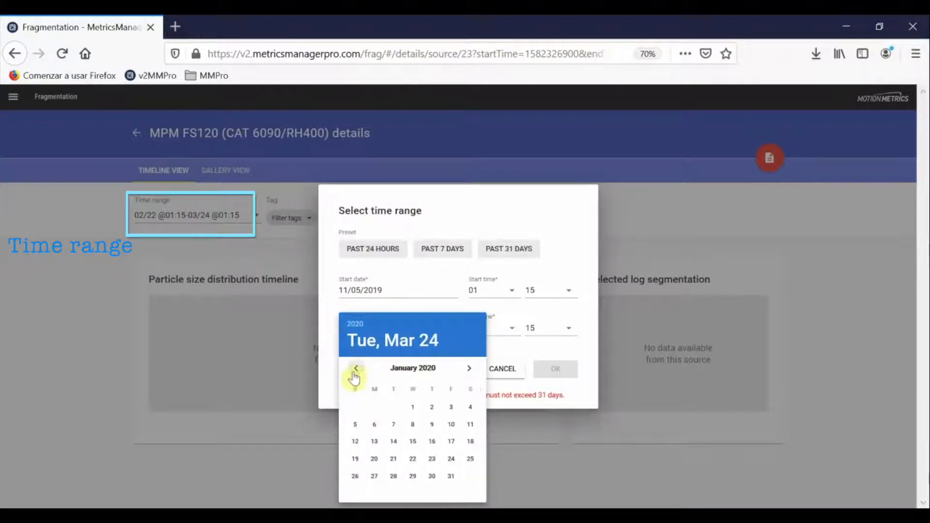
pyautogui.click(413, 408)
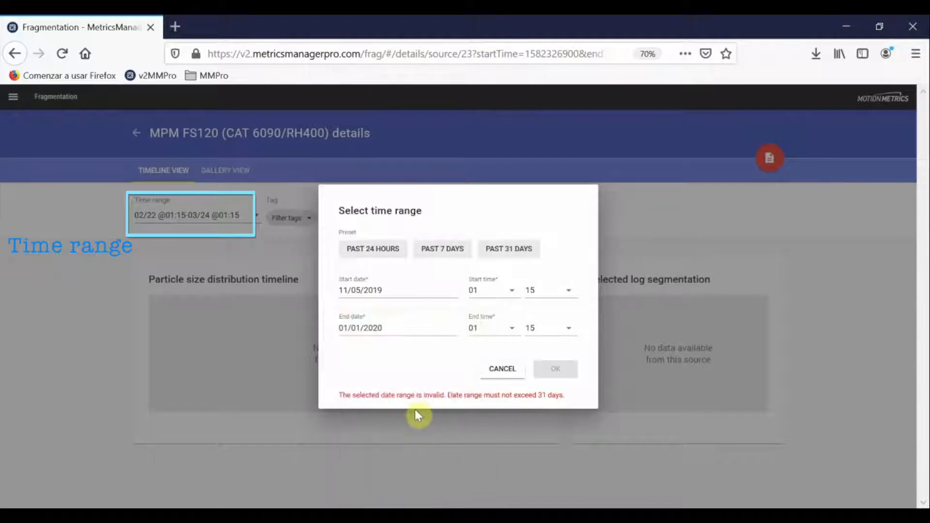
# Set the end date to 12/03/2019 and apply the time range.
pyautogui.click(374, 323)
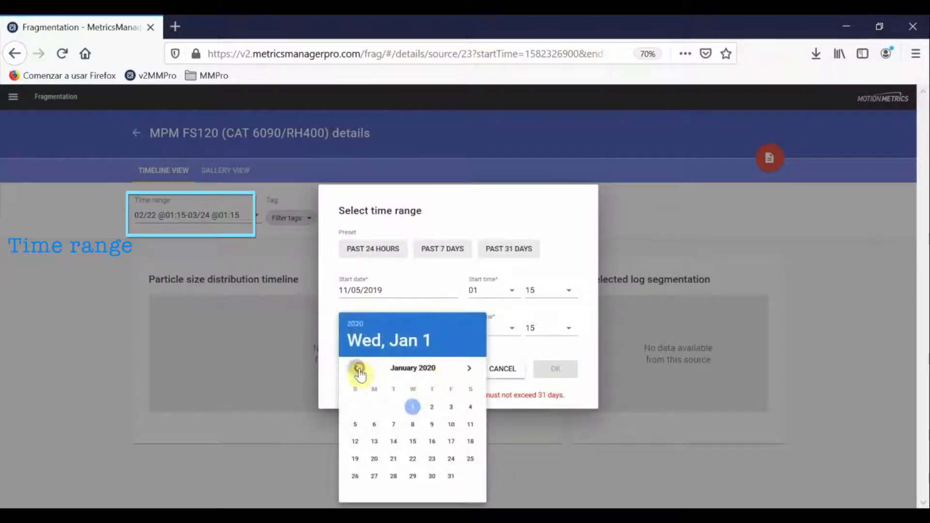
pyautogui.click(358, 369)
pyautogui.click(396, 410)
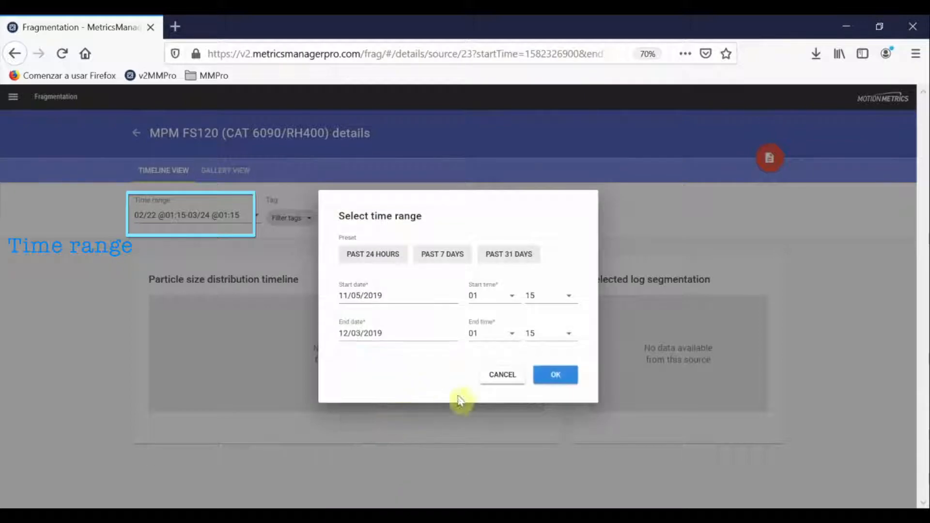
pyautogui.click(547, 380)
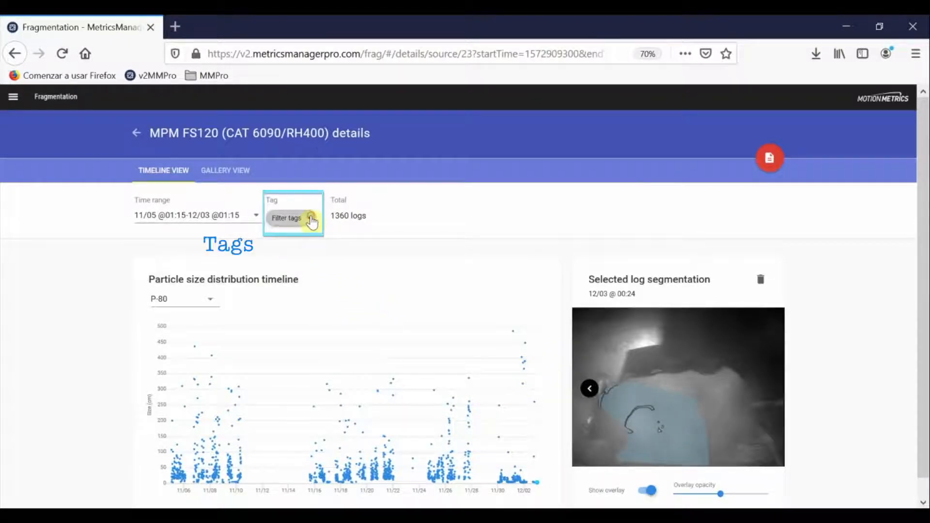
# Review the recommended and full lists of filter tags without selecting any tag.
pyautogui.click(312, 221)
pyautogui.moveTo(413, 286); pyautogui.dragTo(408, 264)
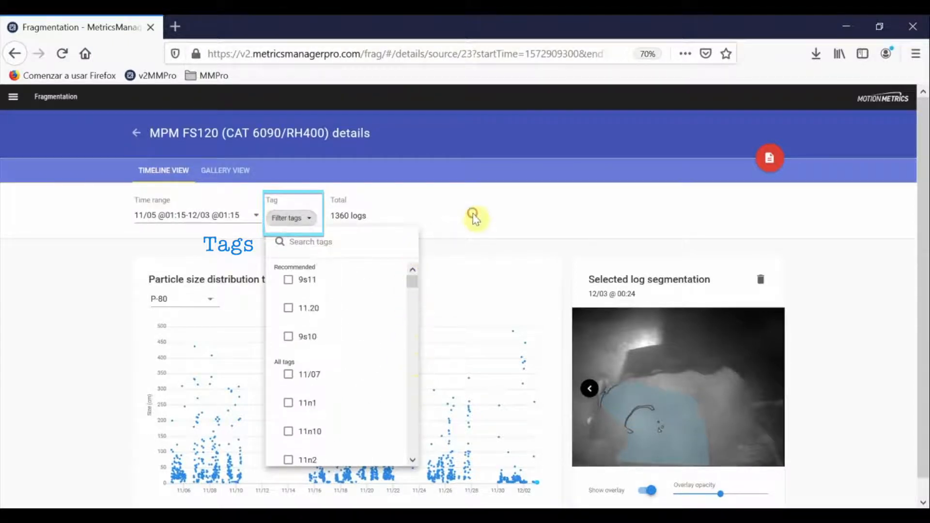
pyautogui.click(453, 230)
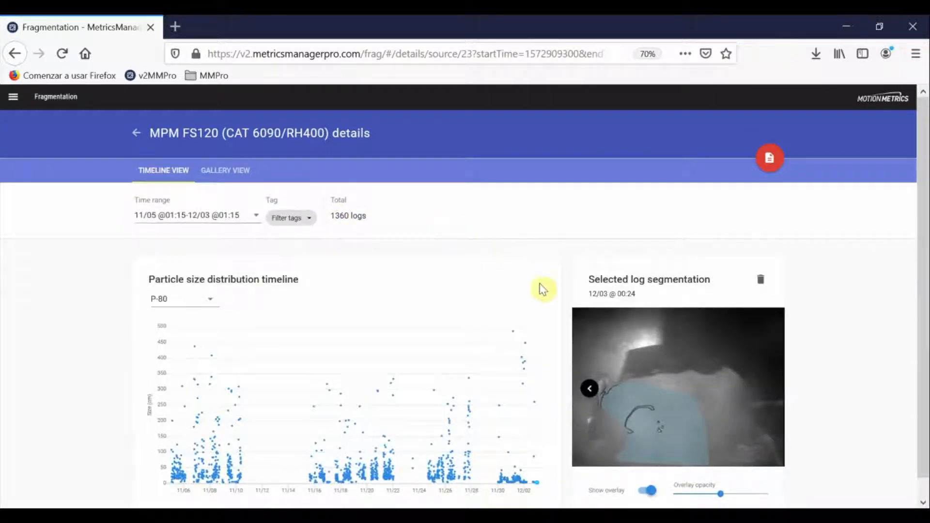
# View the segmentation images of several logs across November by selecting their points on the particle size distribution timeline.
pyautogui.click(442, 469)
pyautogui.click(349, 421)
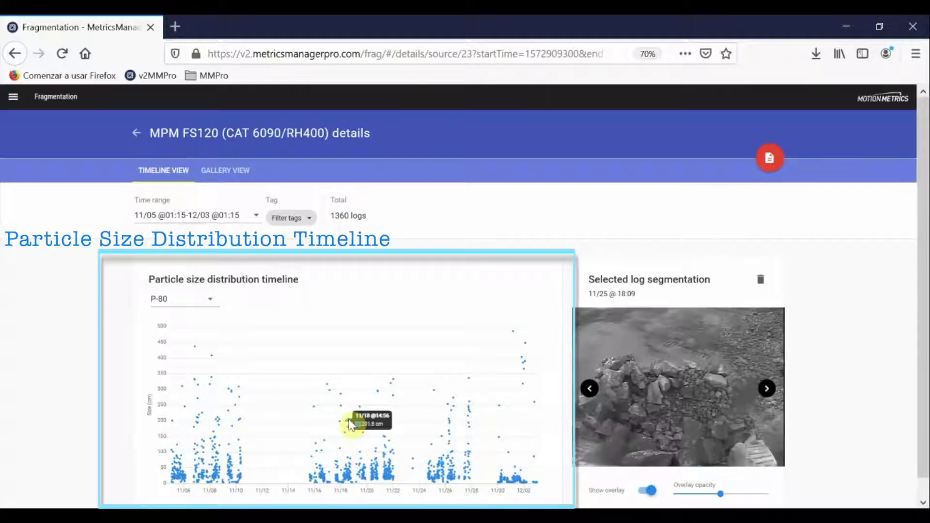
pyautogui.click(230, 468)
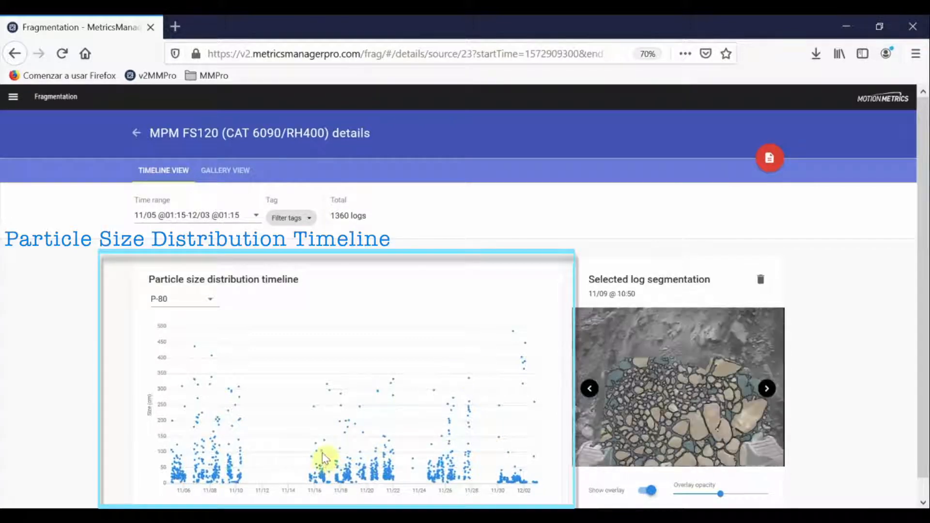
pyautogui.moveTo(318, 454)
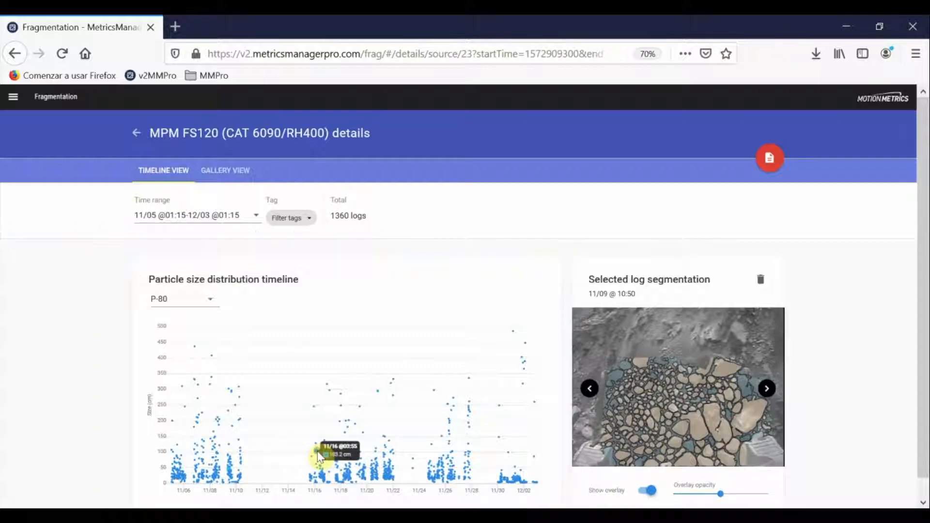
pyautogui.click(318, 454)
pyautogui.scroll(-1, 330, 436)
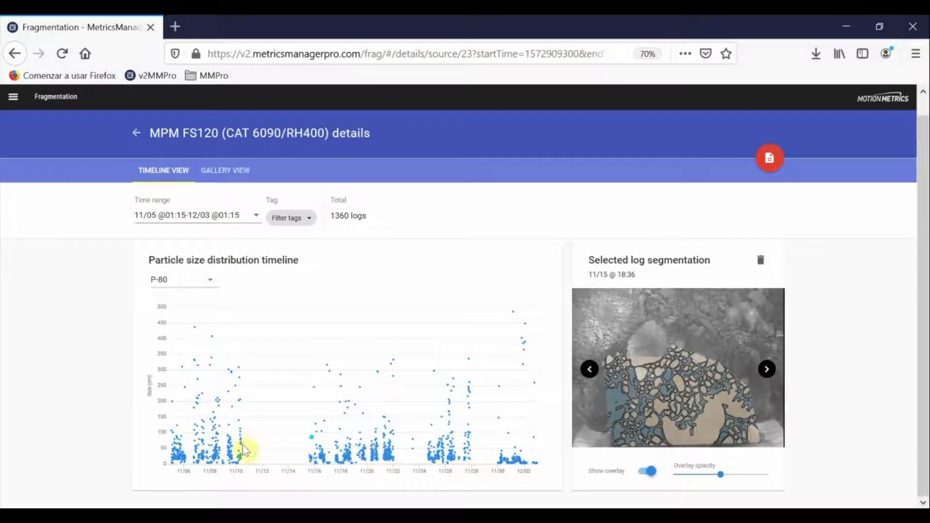
pyautogui.moveTo(240, 424)
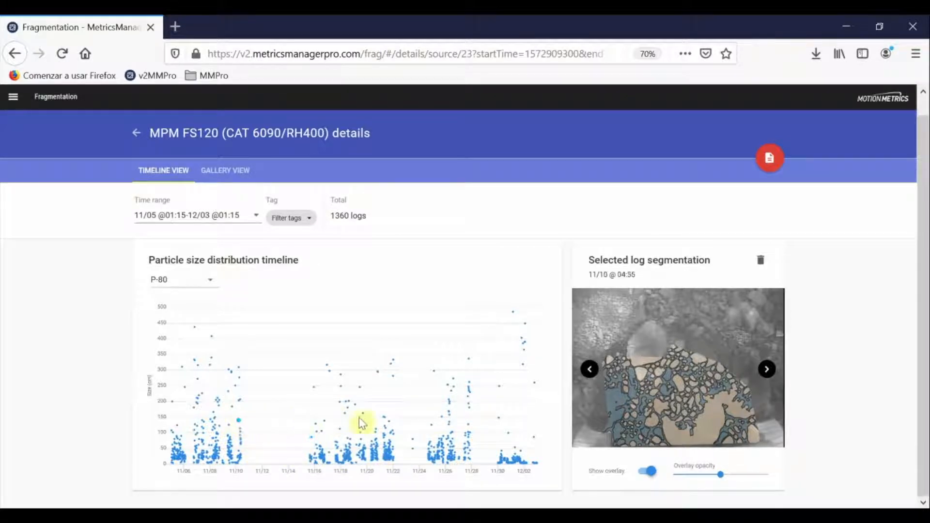
# Select the 11/27 @ 18:47 log on the timeline and set its overlay opacity to slightly below half.
pyautogui.click(467, 455)
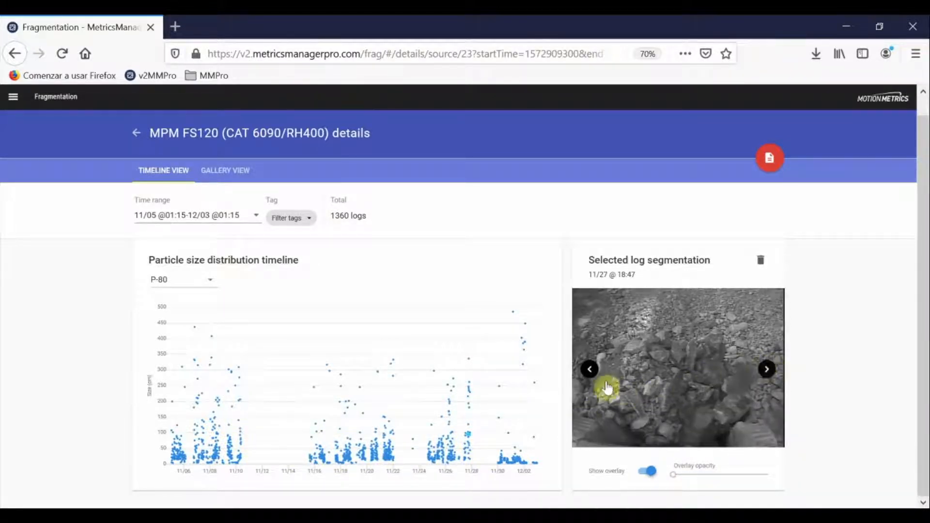
pyautogui.moveTo(672, 475); pyautogui.dragTo(715, 474)
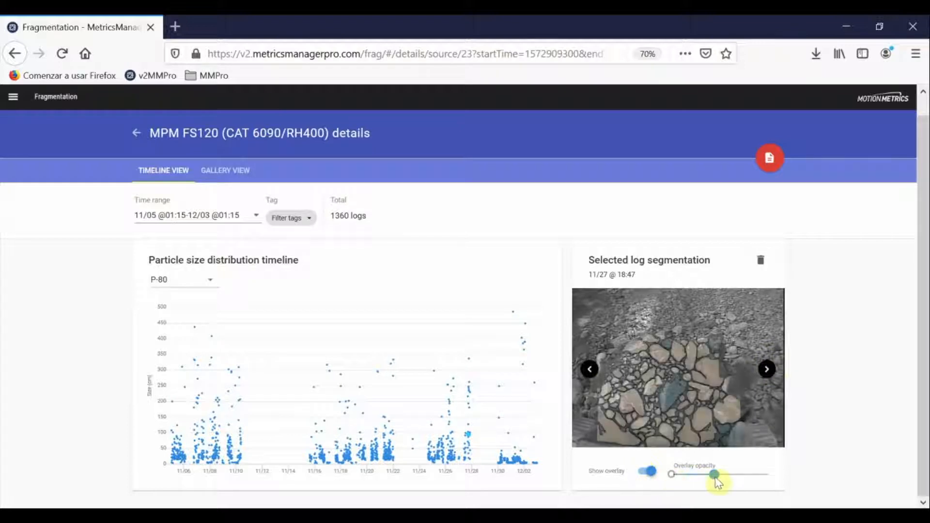
# Step back through the three previous log segmentation images, then forward again to the 11/27 @ 18:47 log.
pyautogui.click(591, 375)
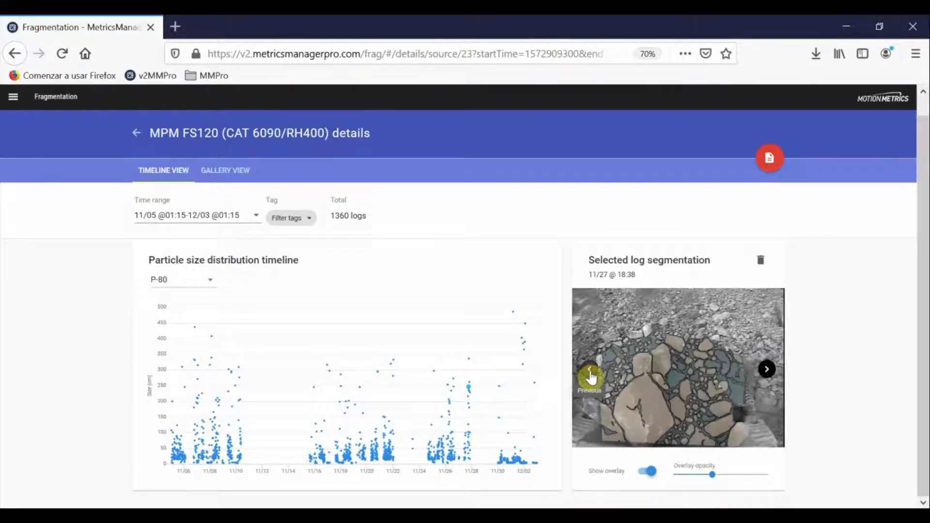
pyautogui.click(590, 377)
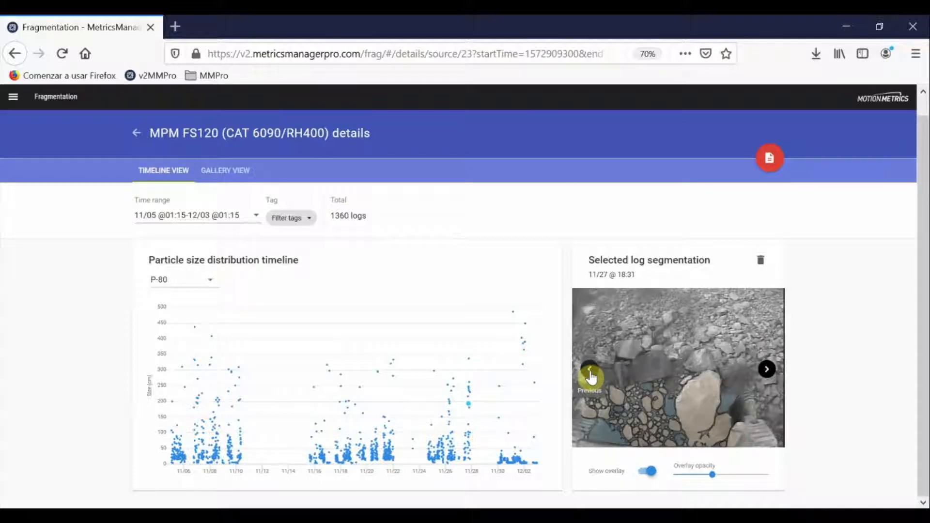
pyautogui.click(591, 377)
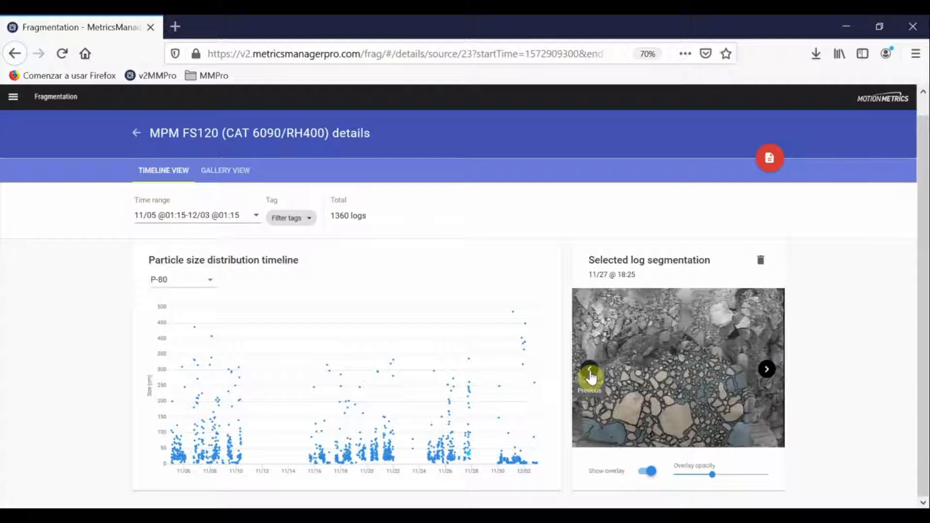
pyautogui.click(768, 379)
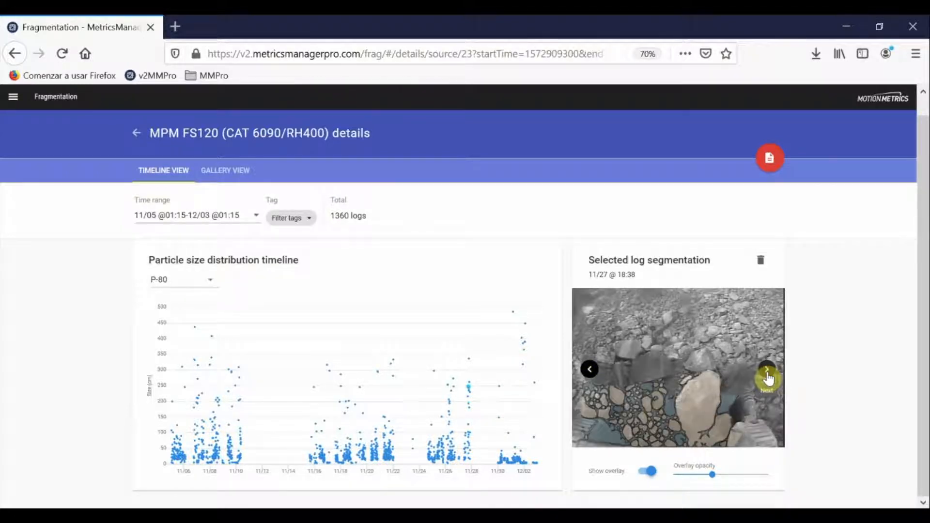
pyautogui.click(769, 379)
pyautogui.click(768, 379)
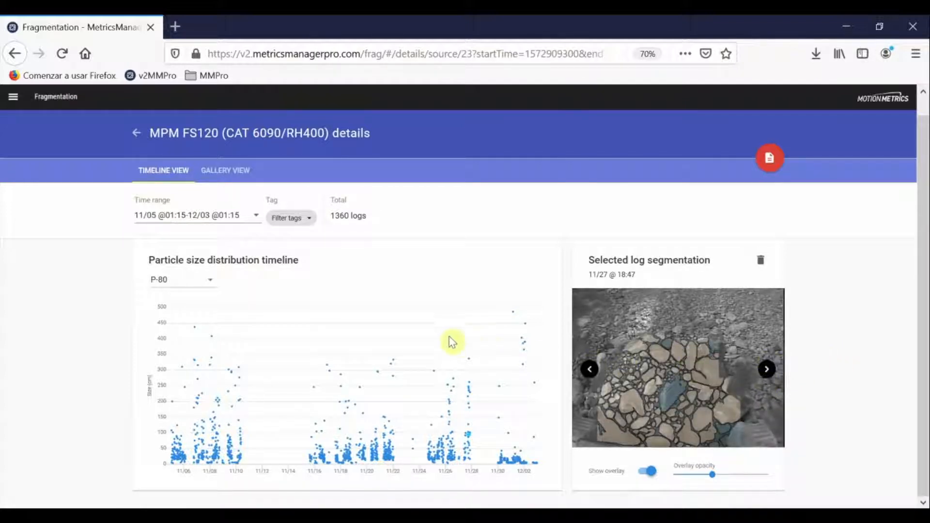
# Switch to the gallery view and browse the first page of log images down to its end.
pyautogui.click(235, 177)
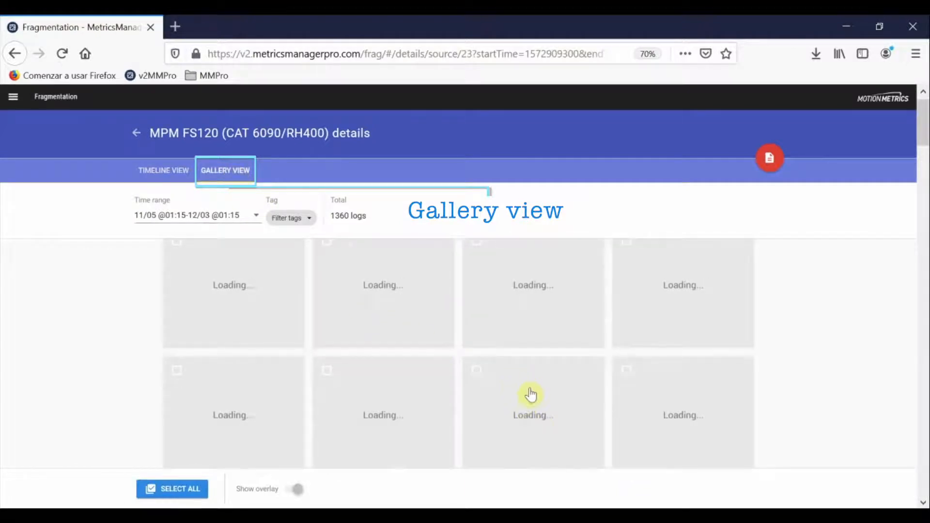
pyautogui.scroll(-2, 533, 394)
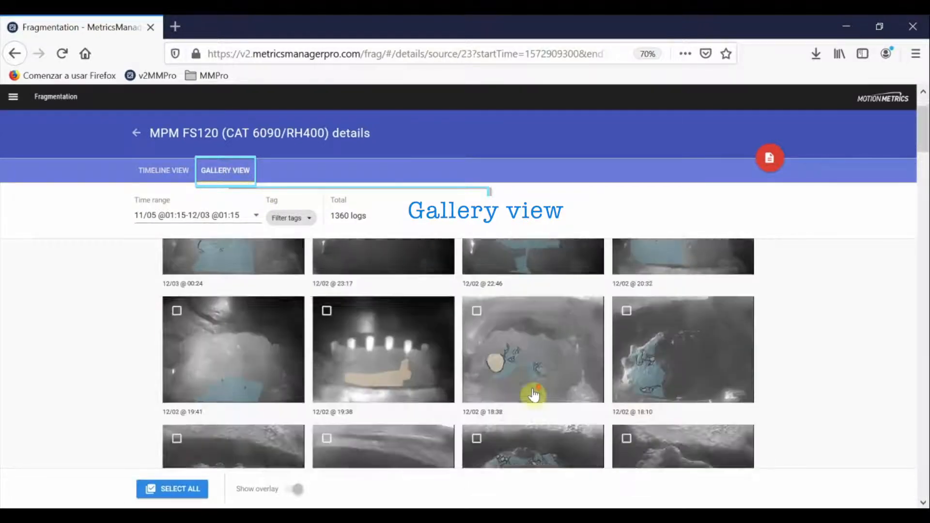
pyautogui.scroll(-10, 536, 396)
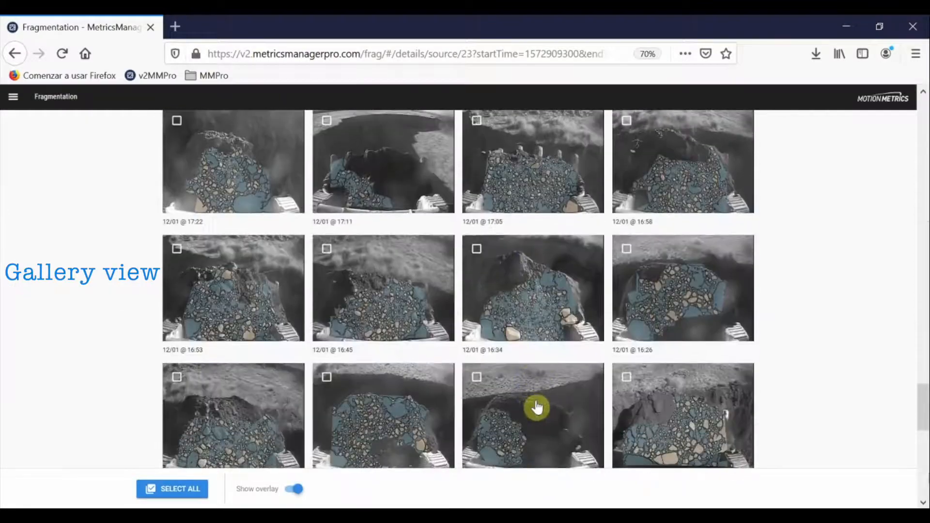
pyautogui.scroll(-8, 538, 408)
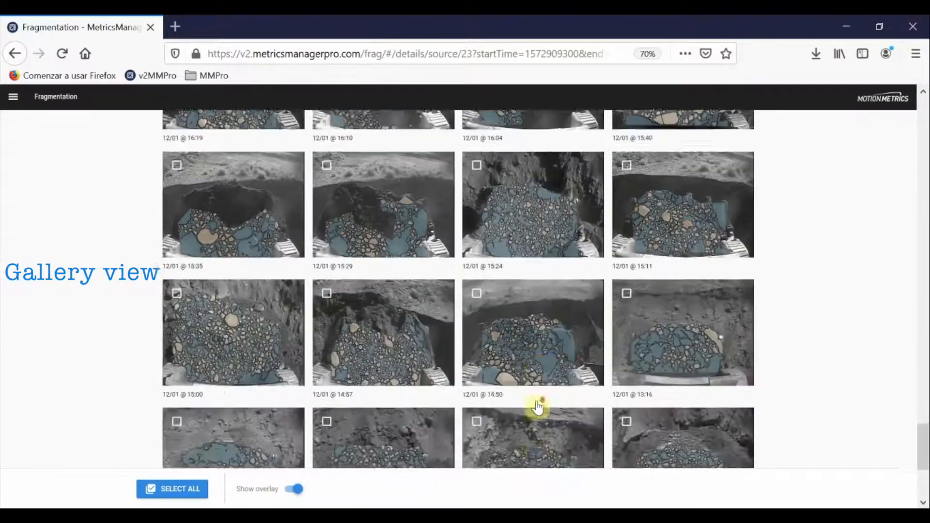
pyautogui.scroll(-3, 538, 409)
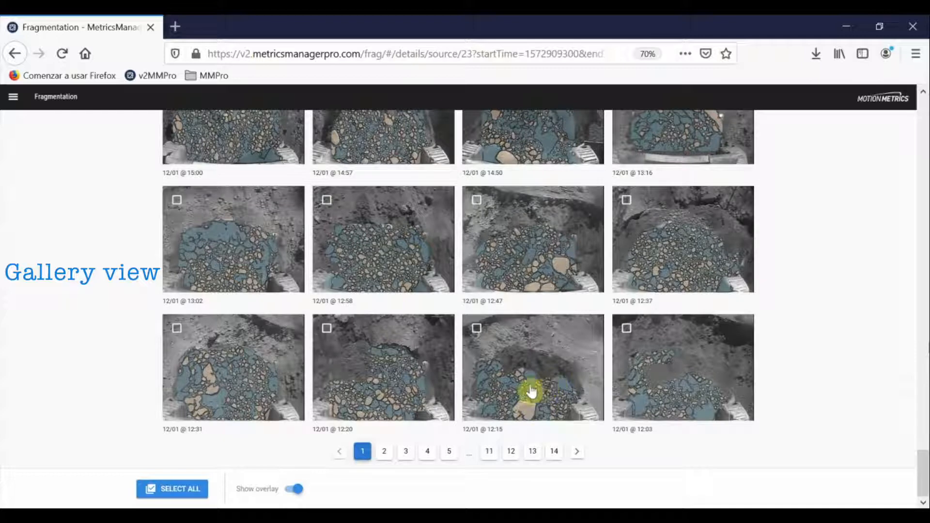
# Hide the segmentation overlay on the gallery images and show it again for comparison.
pyautogui.click(297, 490)
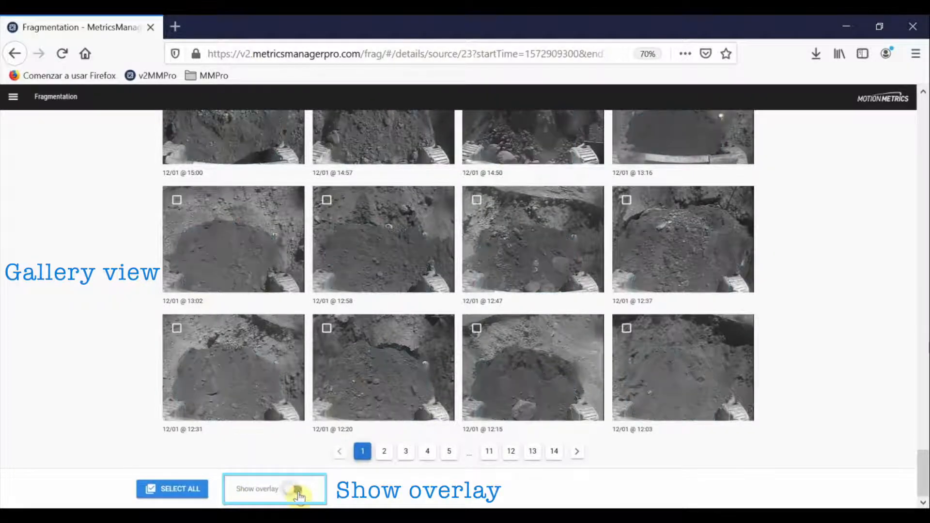
pyautogui.click(297, 490)
pyautogui.click(296, 491)
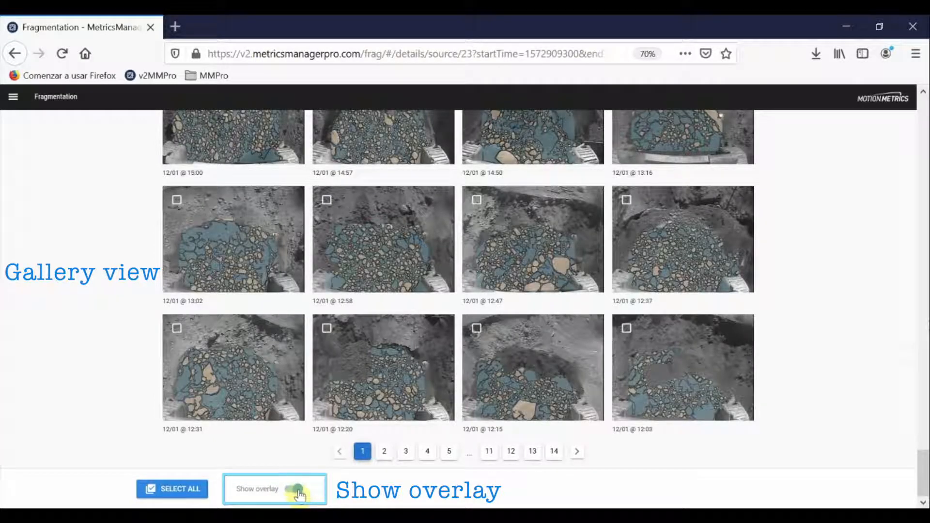
pyautogui.click(298, 492)
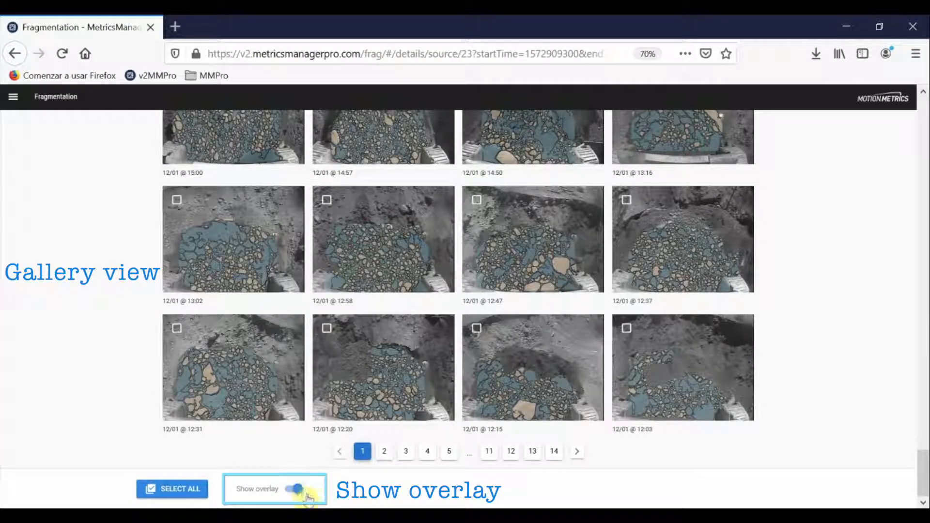
# Select all logs of the time range in the gallery.
pyautogui.click(183, 490)
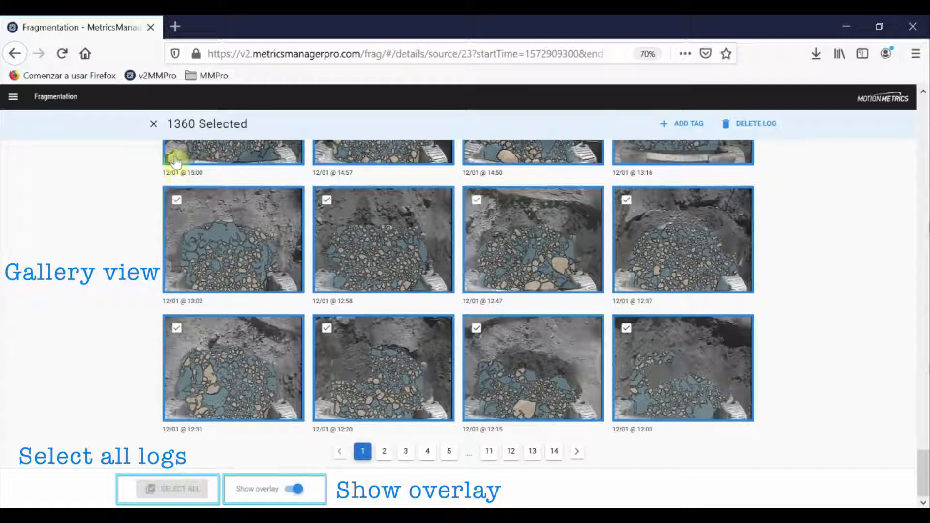
# Clear the all-logs selection and select only the 12/01 logs at 12:31, 12:37, 12:47 and 12:58.
pyautogui.click(154, 125)
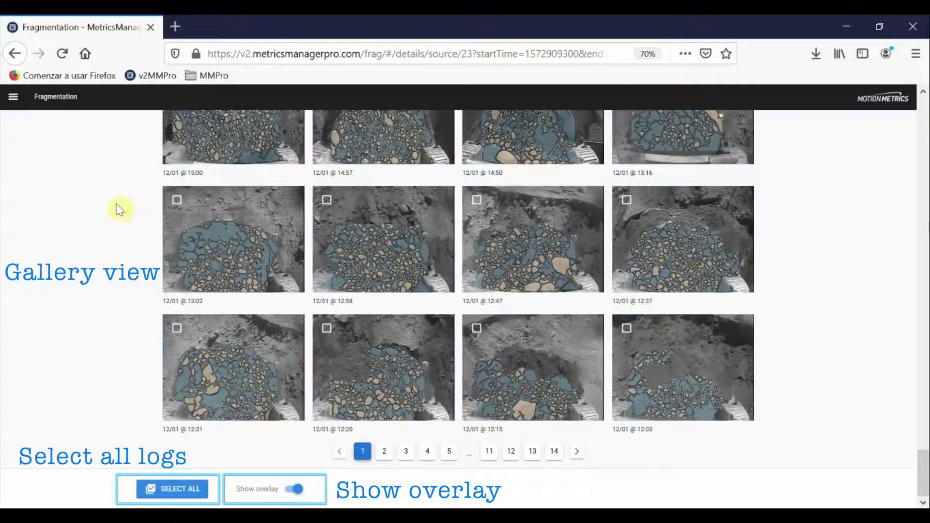
pyautogui.click(177, 331)
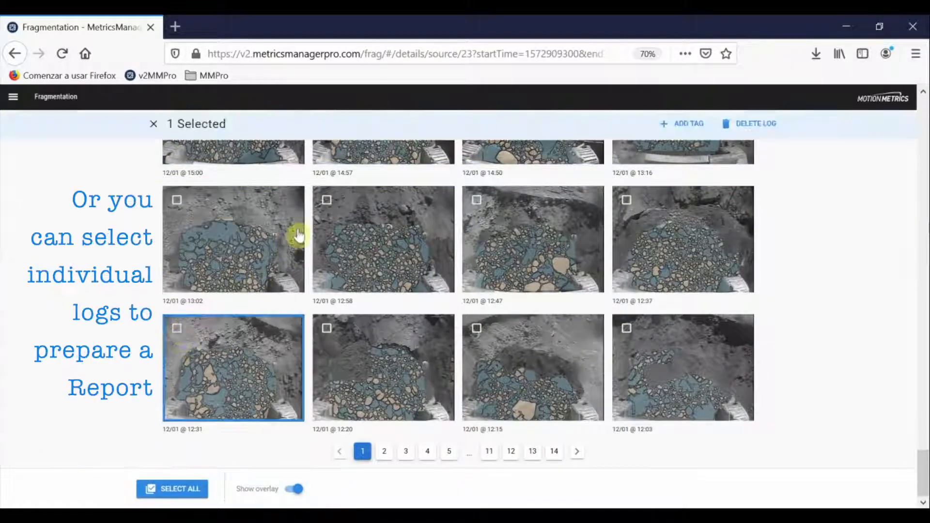
pyautogui.click(327, 200)
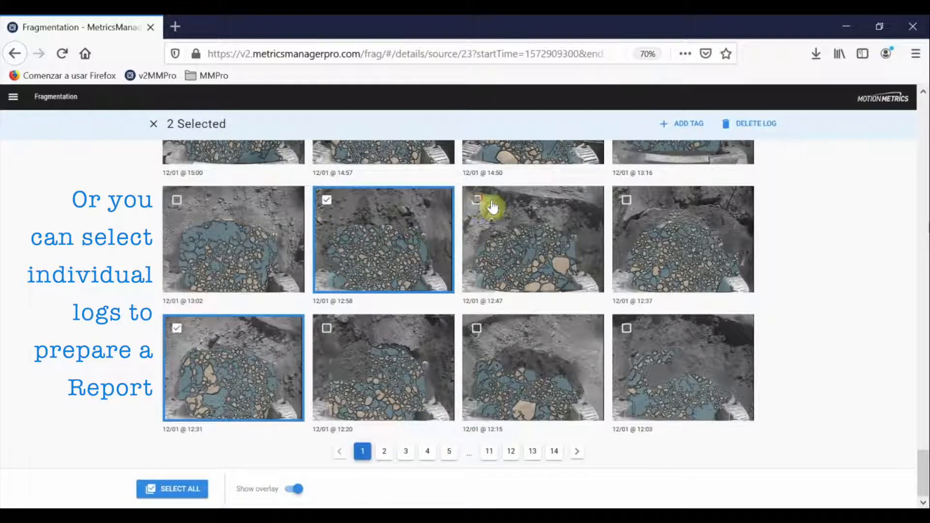
pyautogui.click(478, 201)
pyautogui.click(622, 205)
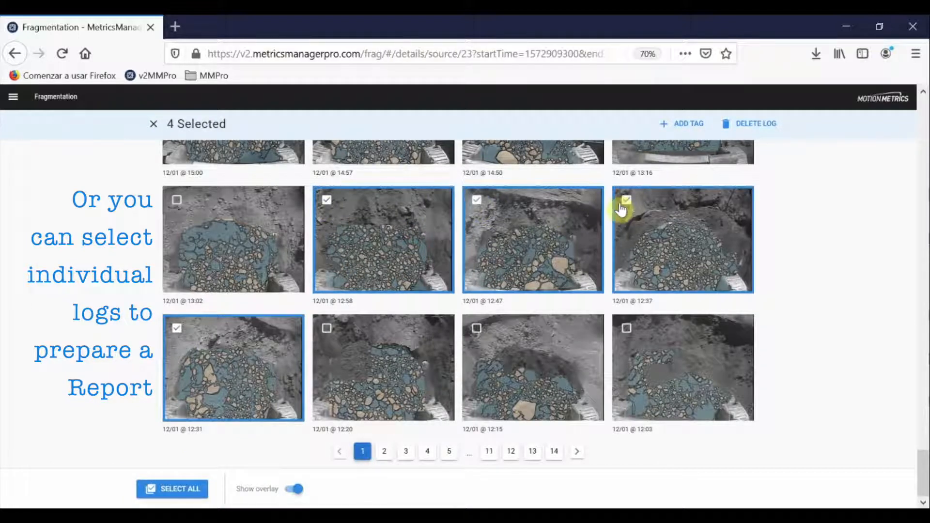
# Create the tag 2020.03.23_MPM_FS120, apply it to the selected logs, and clear the selection.
pyautogui.click(681, 125)
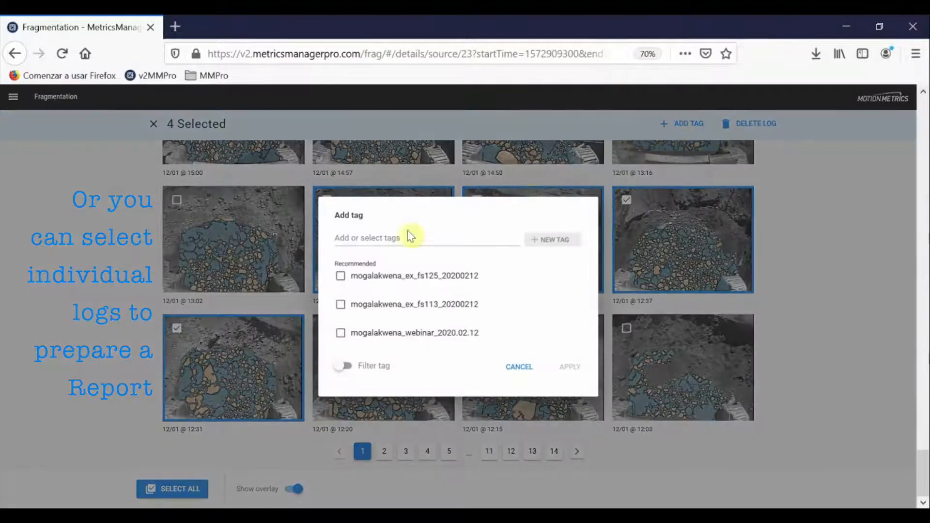
pyautogui.click(368, 240)
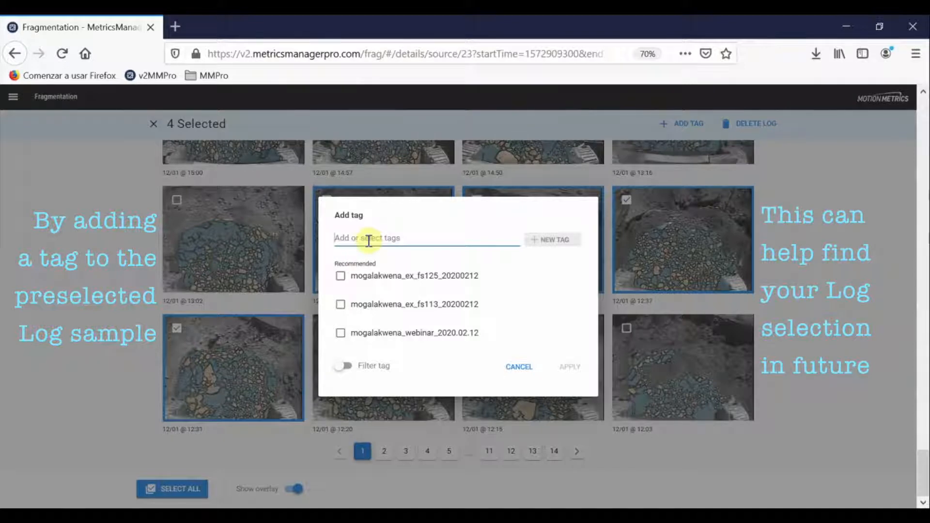
pyautogui.write('2020')
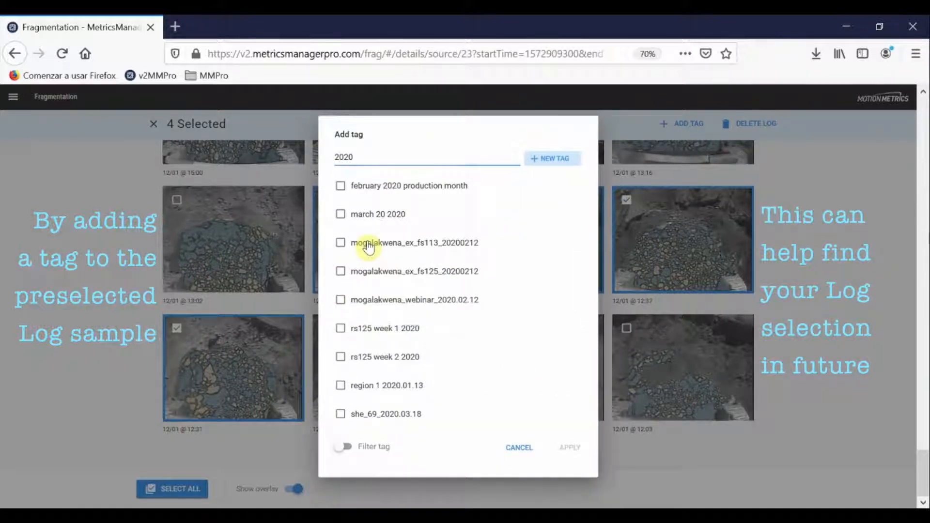
pyautogui.write('.03')
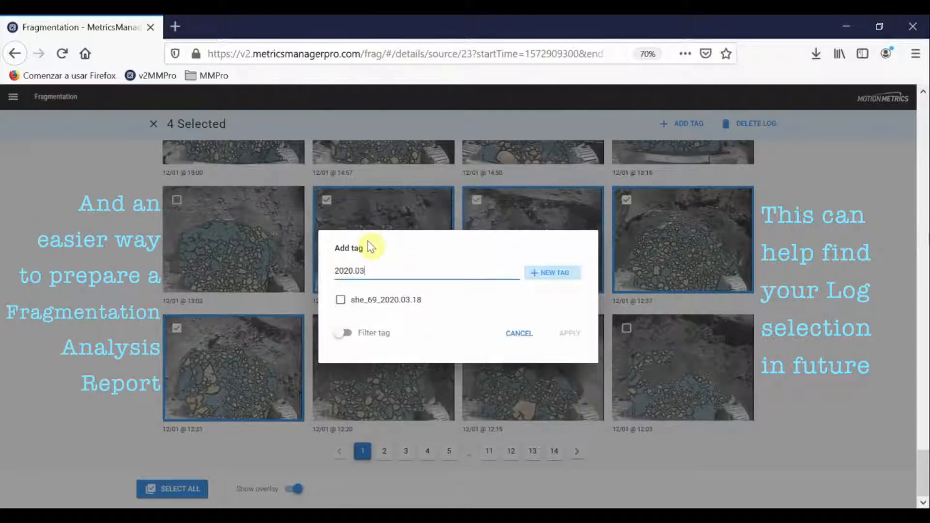
pyautogui.write('.23')
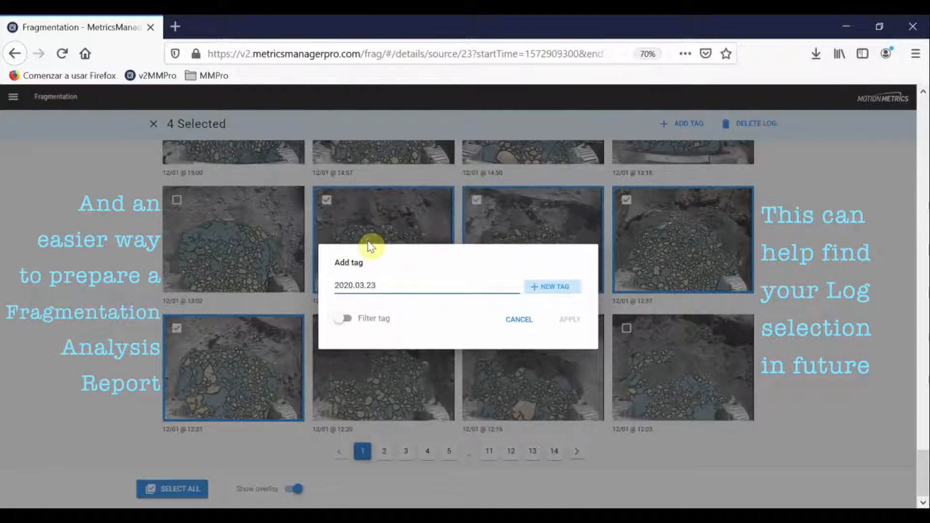
pyautogui.write('_MPM_FS120')
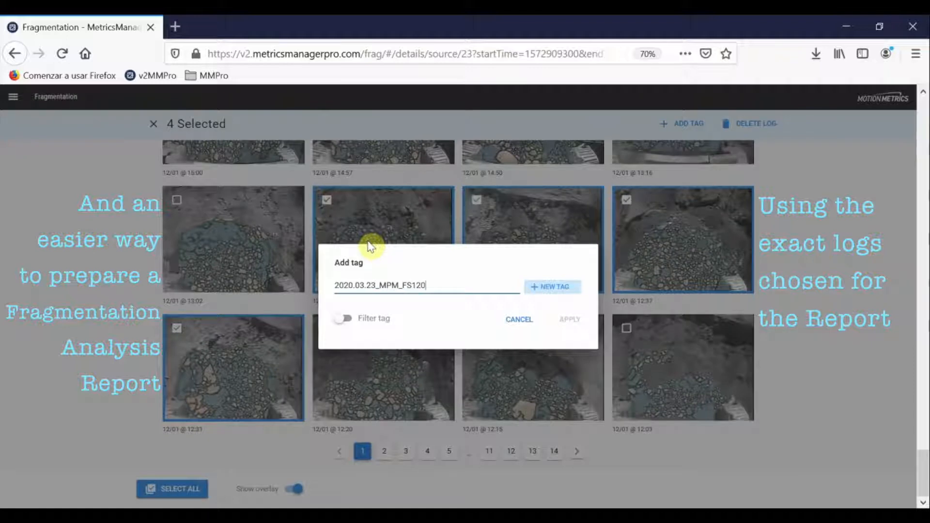
pyautogui.click(549, 289)
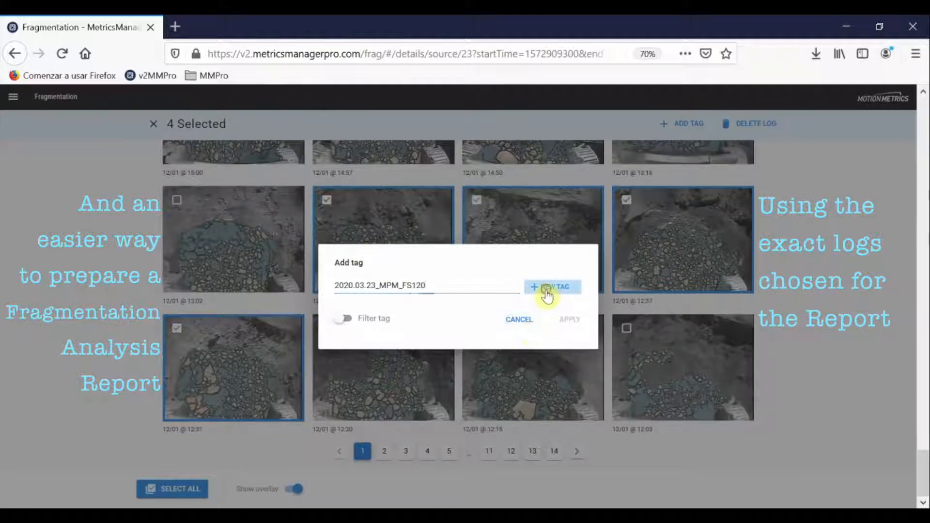
pyautogui.click(570, 385)
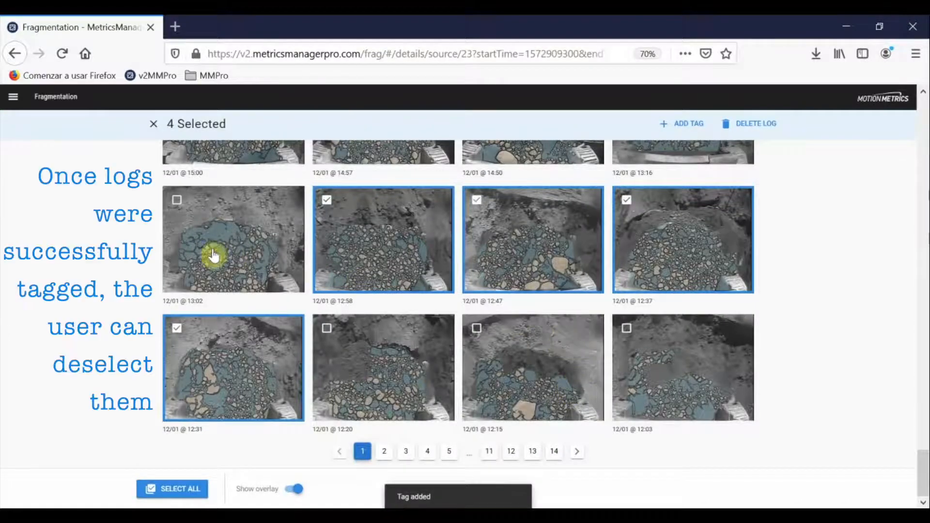
pyautogui.click(153, 125)
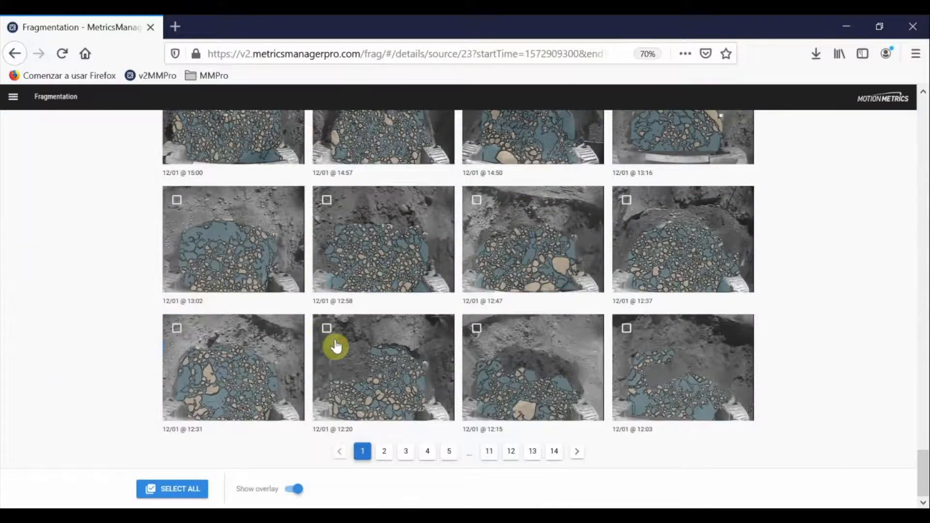
# Filter the gallery by the tag 2020.03.23_mpm_fs120, searching the tags for 2020.03.
pyautogui.scroll(8, 337, 347)
pyautogui.scroll(10, 338, 347)
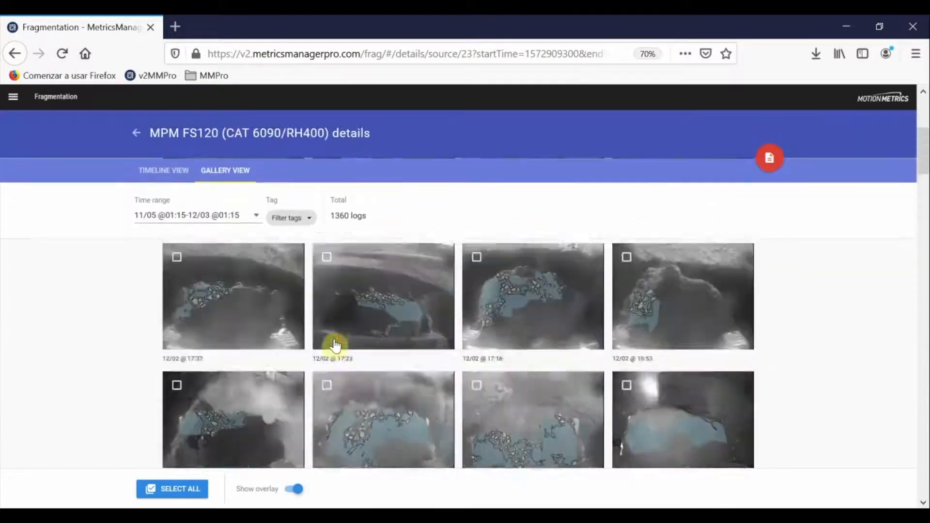
pyautogui.click(297, 217)
pyautogui.click(318, 242)
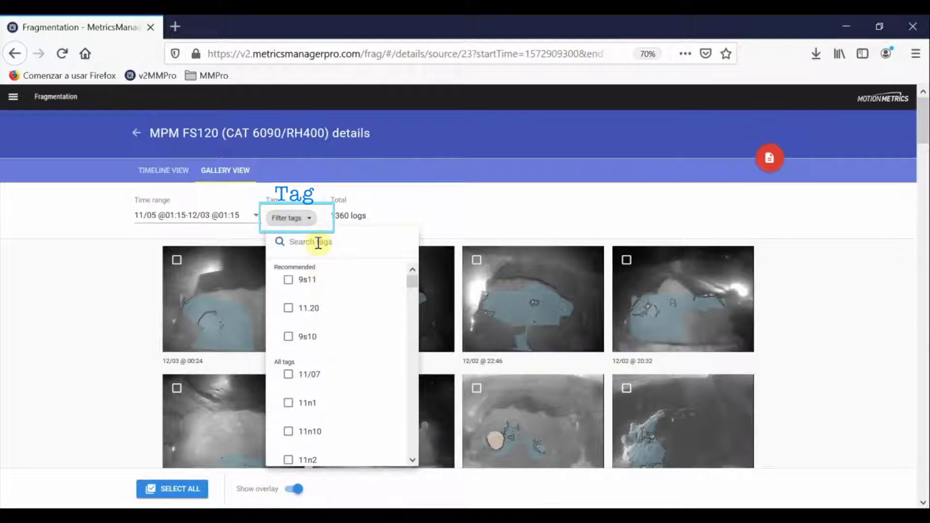
pyautogui.write('2020')
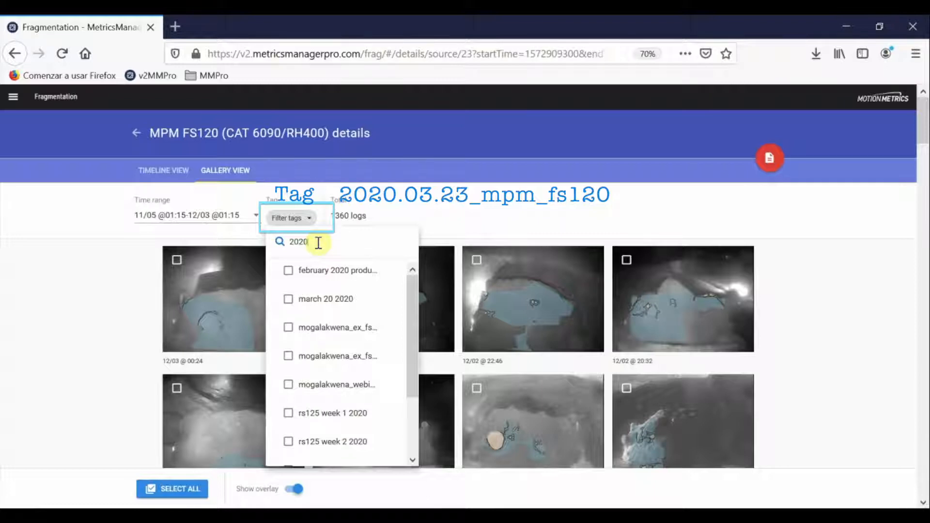
pyautogui.write('.03')
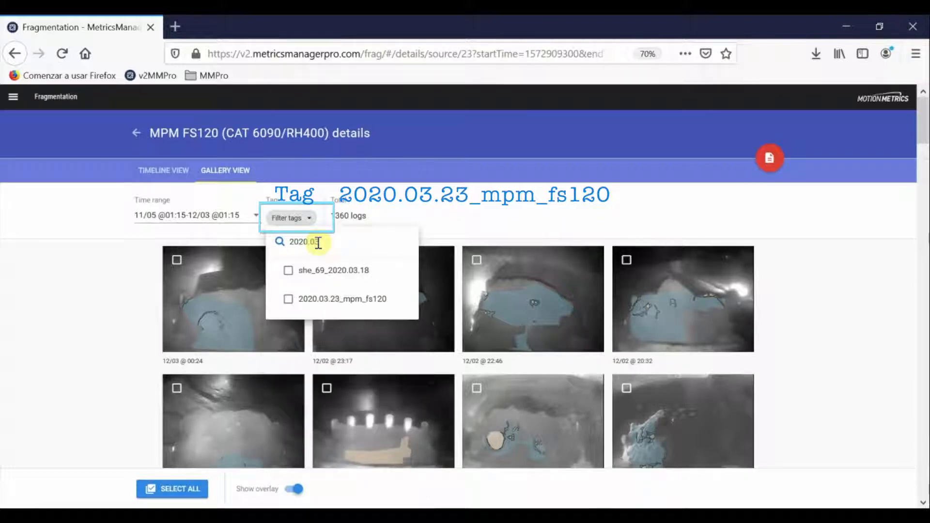
pyautogui.click(328, 299)
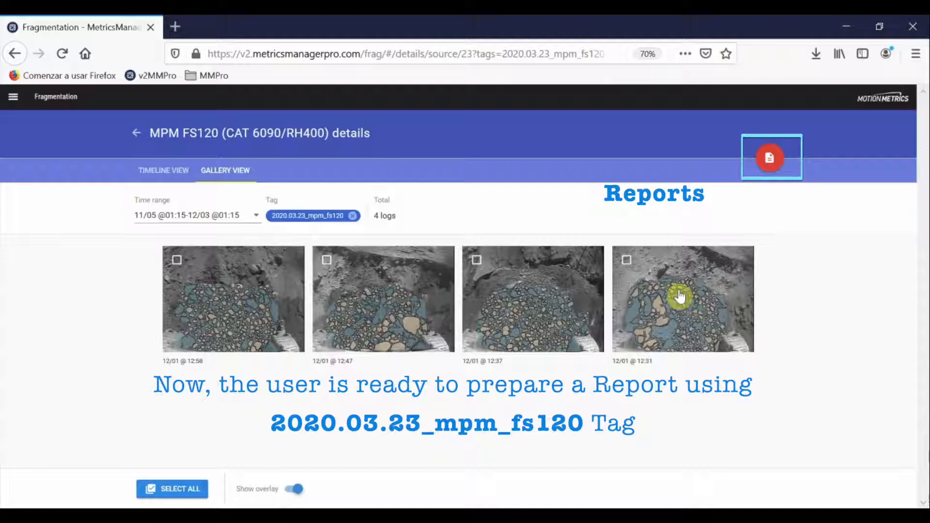
# Generate a PDF report preview from the tagged logs, titled "MPM FS120 Fragmentation Report_DemoRepo".
pyautogui.click(770, 157)
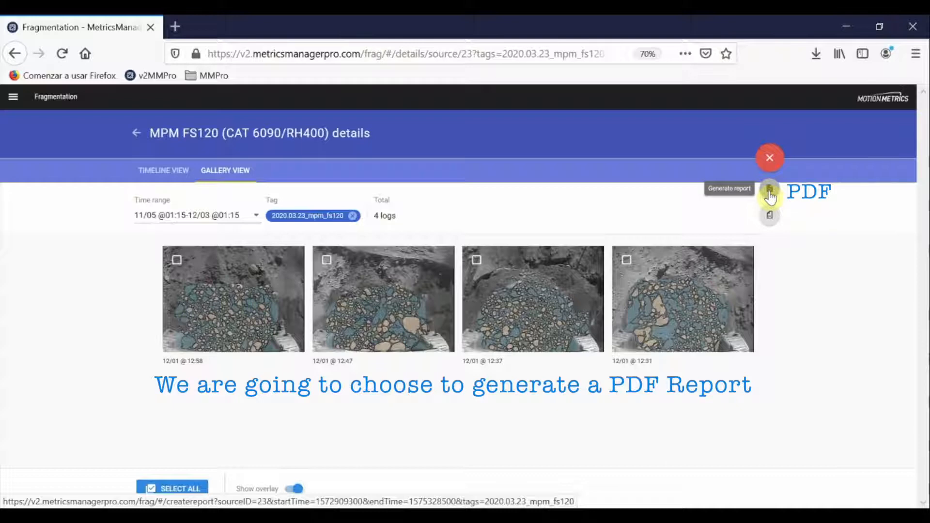
pyautogui.click(771, 194)
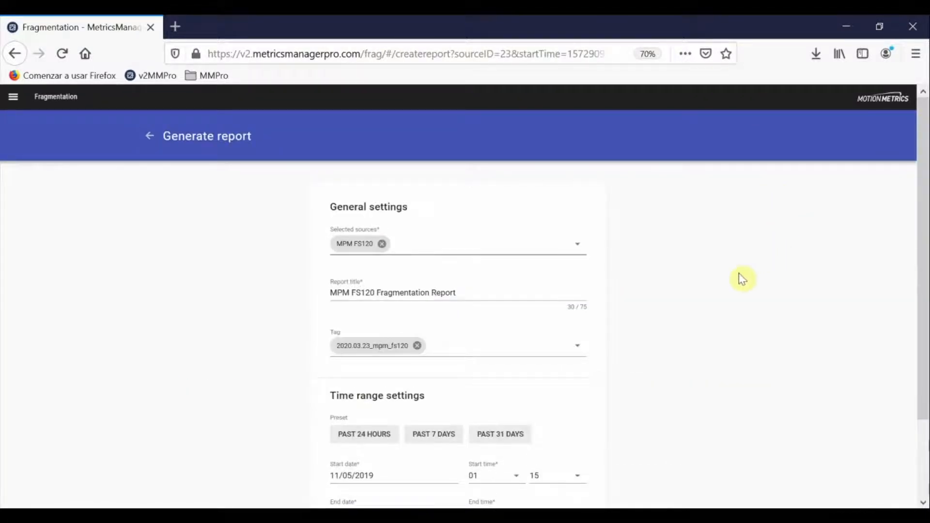
pyautogui.scroll(-2, 769, 274)
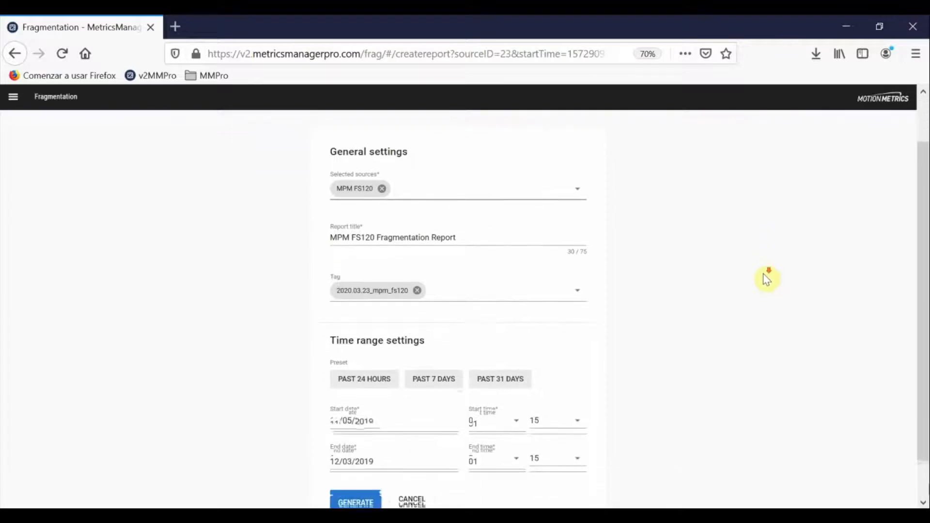
pyautogui.scroll(-1, 767, 279)
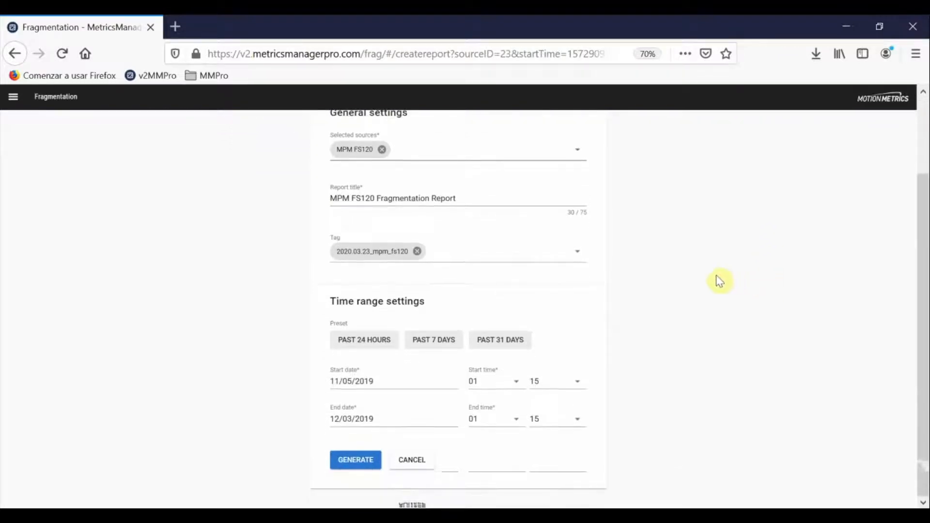
pyautogui.click(461, 198)
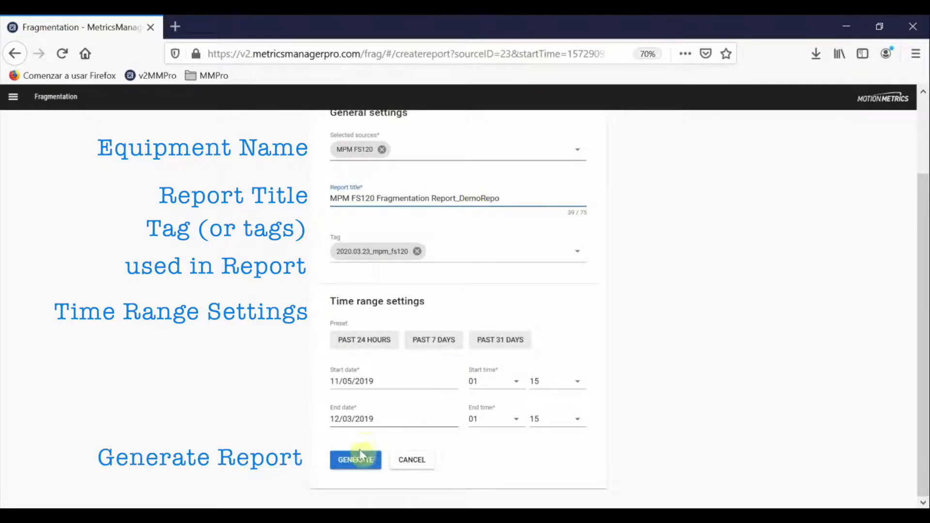
pyautogui.click(358, 462)
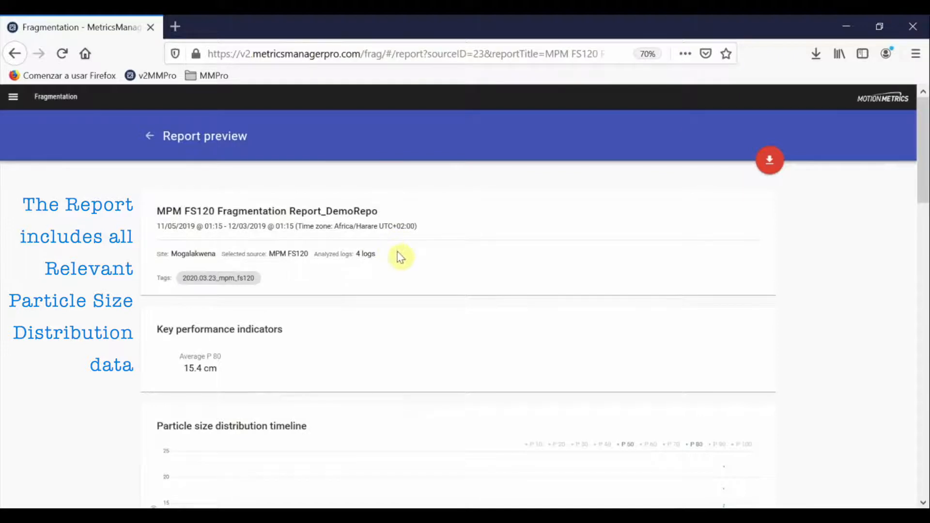
# Review the report preview's key performance indicators, particle size charts, P values, target sizes and sample logs.
pyautogui.scroll(-1, 397, 255)
pyautogui.scroll(-6, 400, 257)
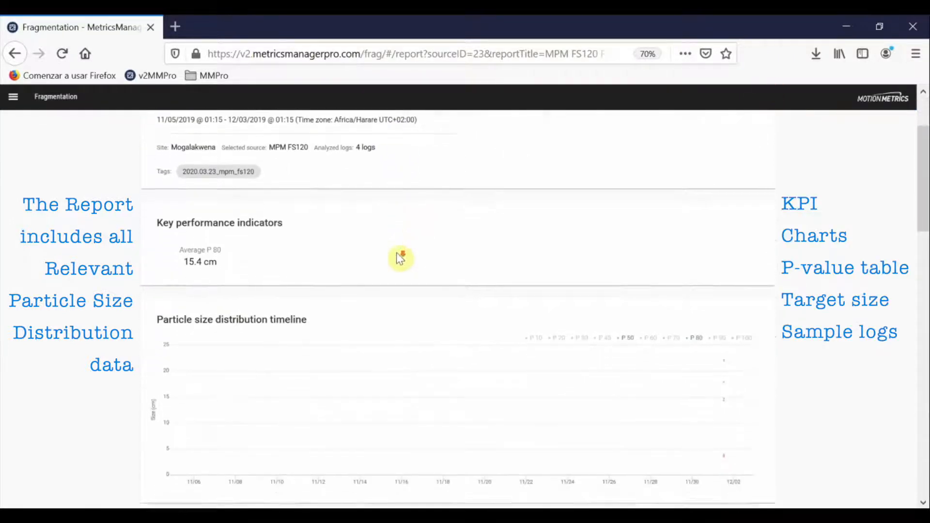
pyautogui.scroll(-6, 396, 260)
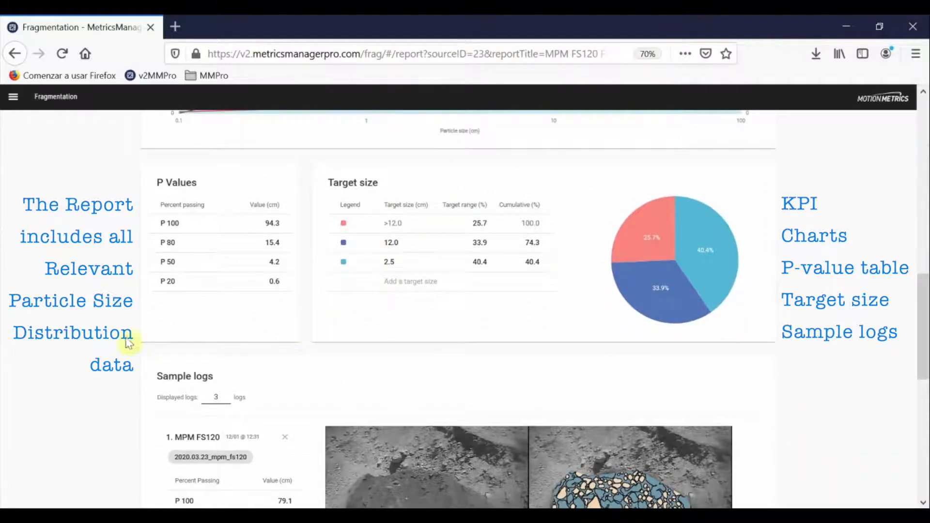
pyautogui.scroll(-1, 43, 342)
pyautogui.scroll(-6, 43, 342)
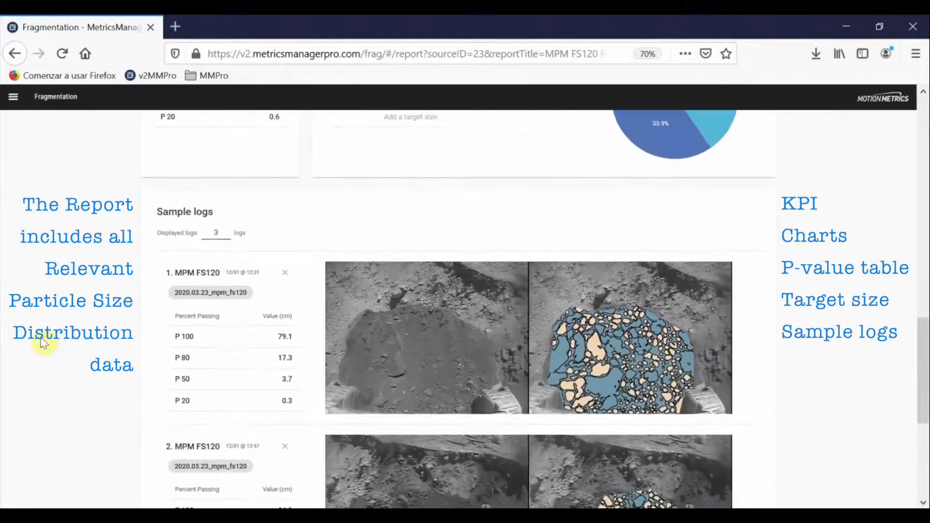
pyautogui.scroll(-2, 43, 342)
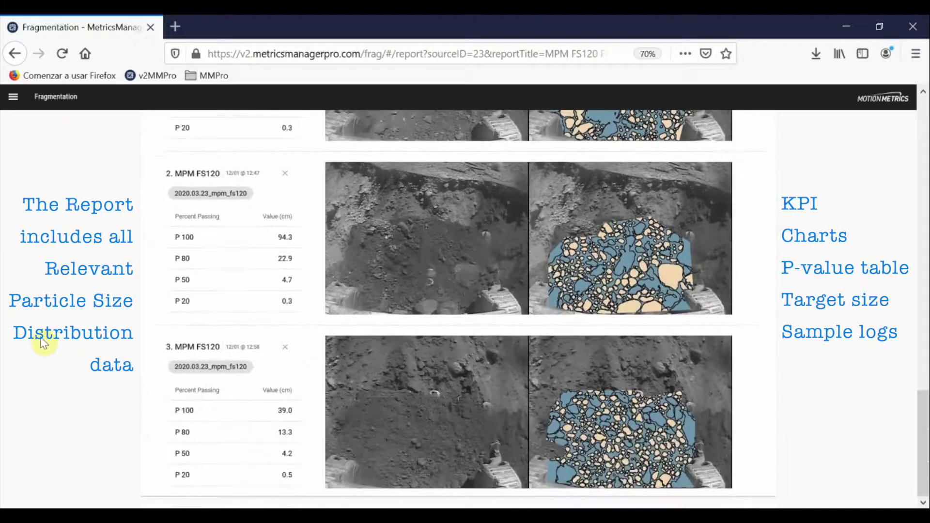
pyautogui.scroll(6, 42, 342)
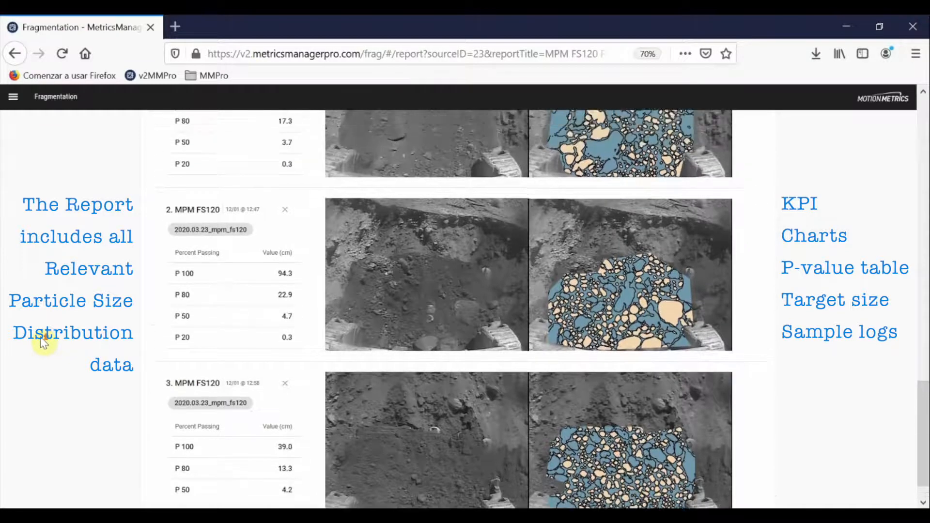
pyautogui.scroll(5, 43, 341)
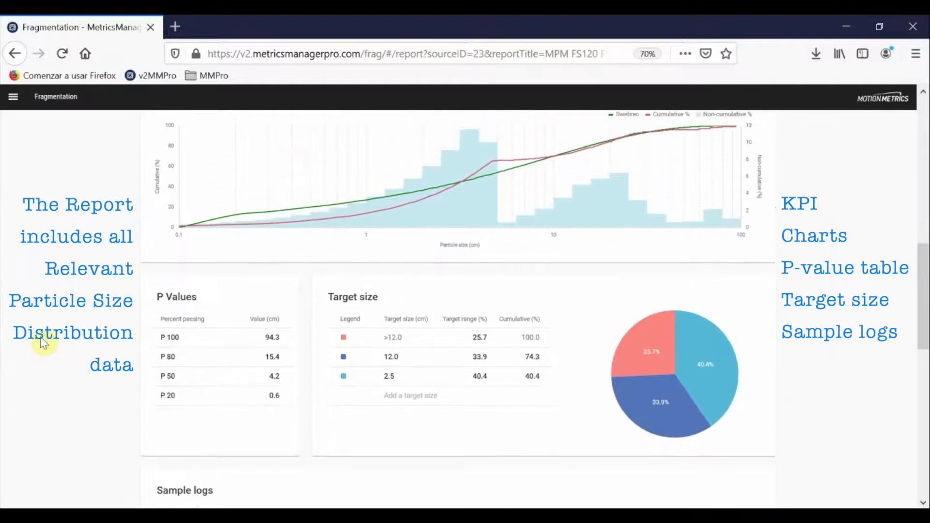
# Remove the 2.5 cm target size from the report and add a 15.4 cm target size.
pyautogui.click(406, 377)
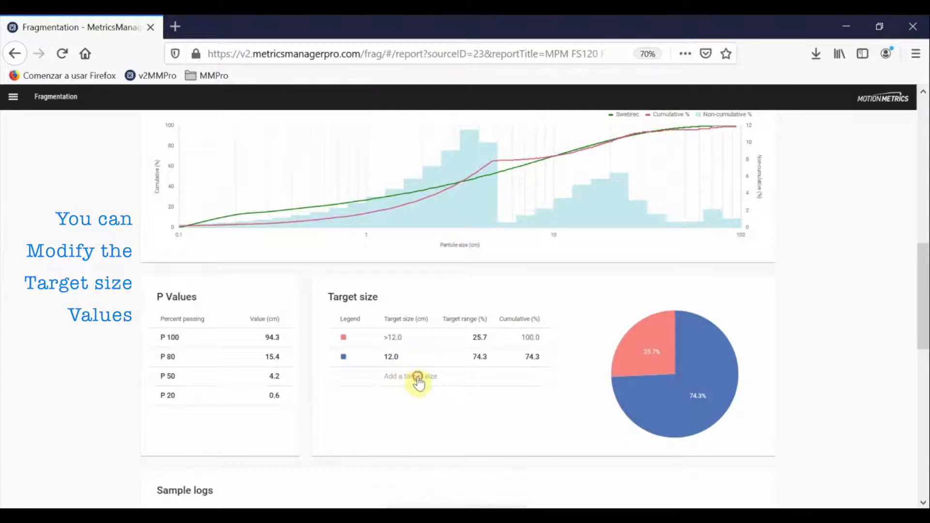
pyautogui.click(418, 377)
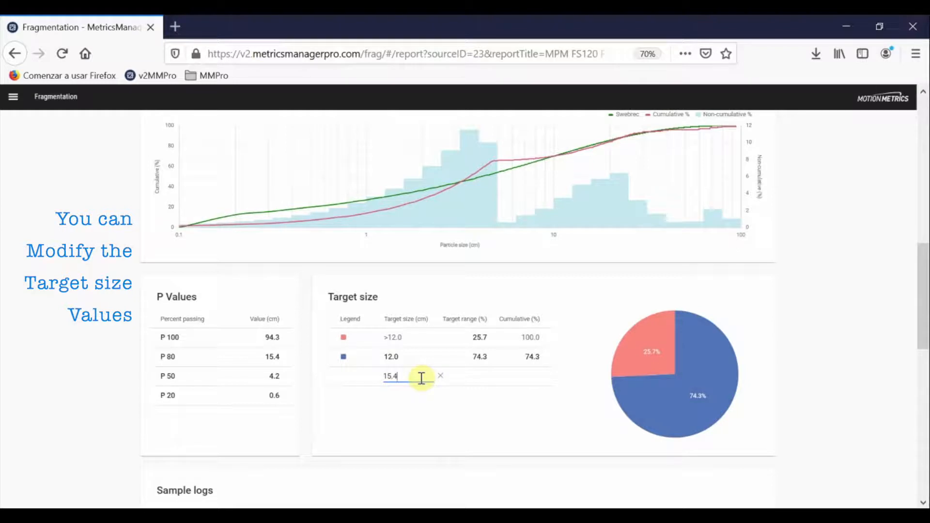
pyautogui.press('Return')
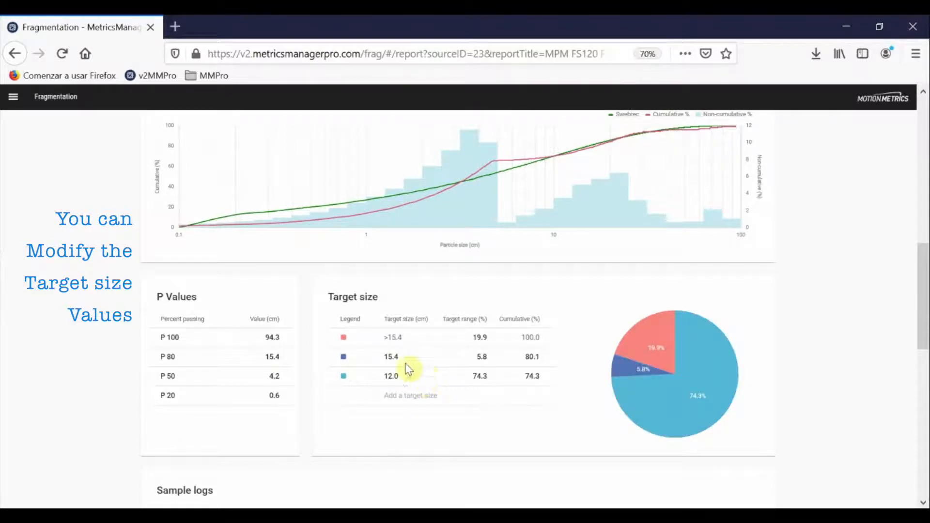
# Highlight the 15.4 cm row of the target size table and its cumulative percentage to examine them.
pyautogui.moveTo(558, 359); pyautogui.dragTo(353, 358)
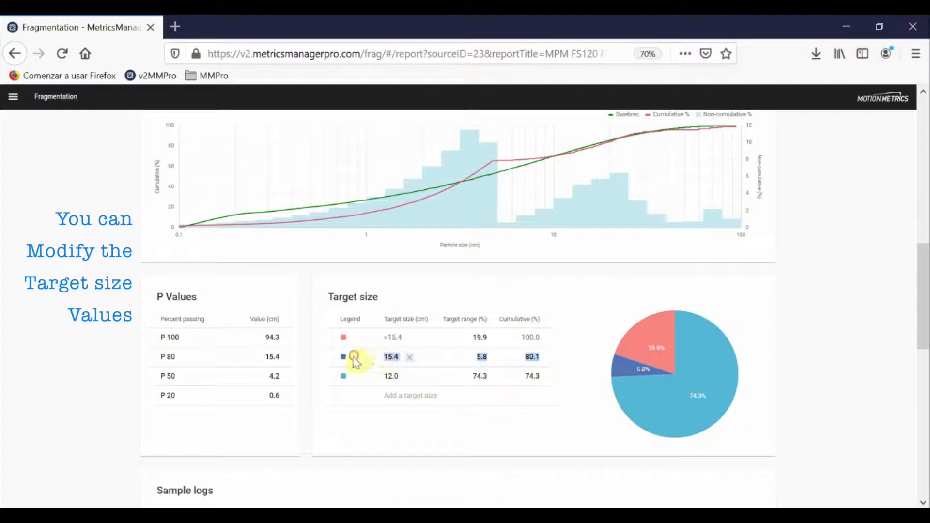
pyautogui.click(544, 358)
pyautogui.doubleClick(542, 359)
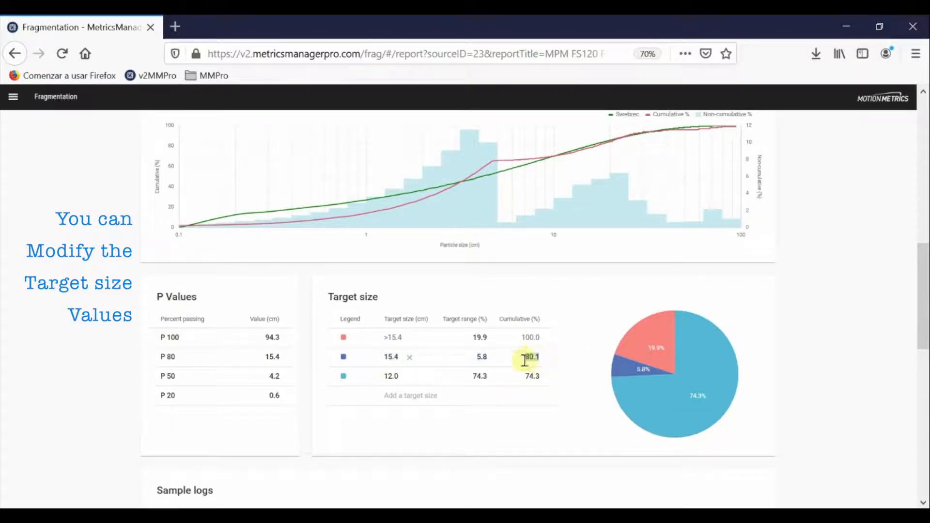
# Highlight the P 80 label in the P Values table and examine the target size pie chart against the key performance indicators.
pyautogui.moveTo(183, 357); pyautogui.dragTo(151, 357)
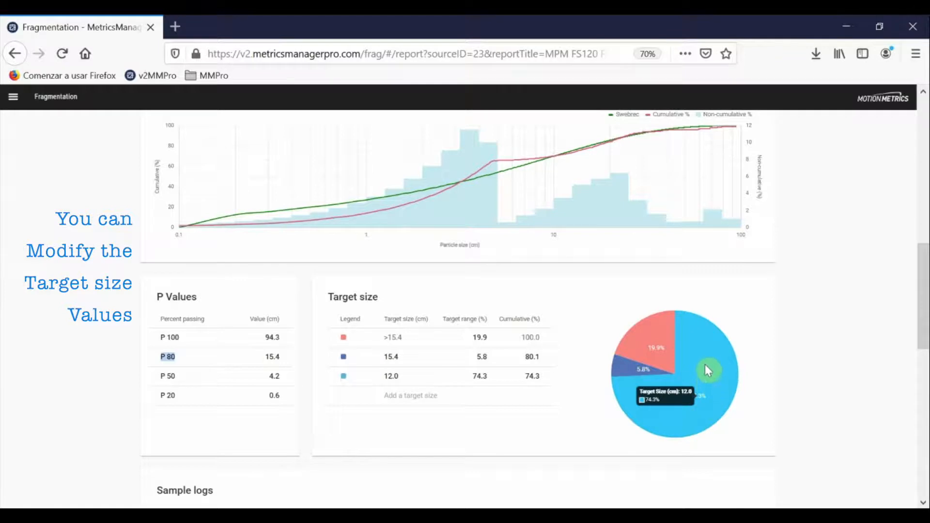
pyautogui.moveTo(647, 375)
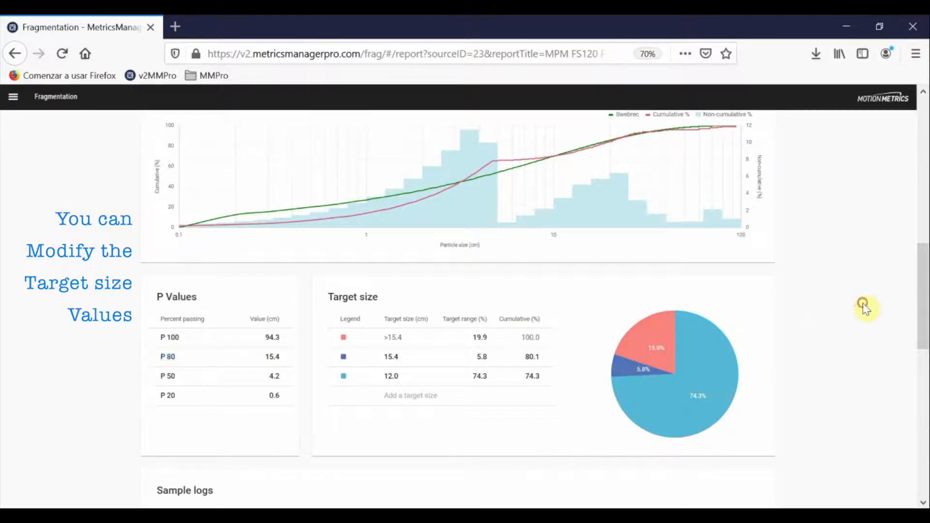
pyautogui.scroll(5, 843, 308)
pyautogui.scroll(8, 845, 320)
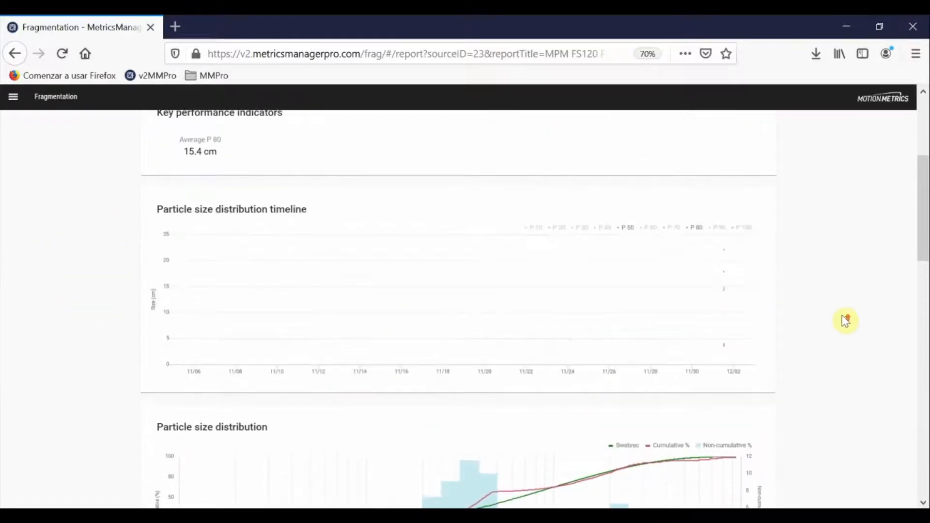
# Remove the first sample log from the report and set the number of displayed sample logs to 4.
pyautogui.scroll(-20, 845, 321)
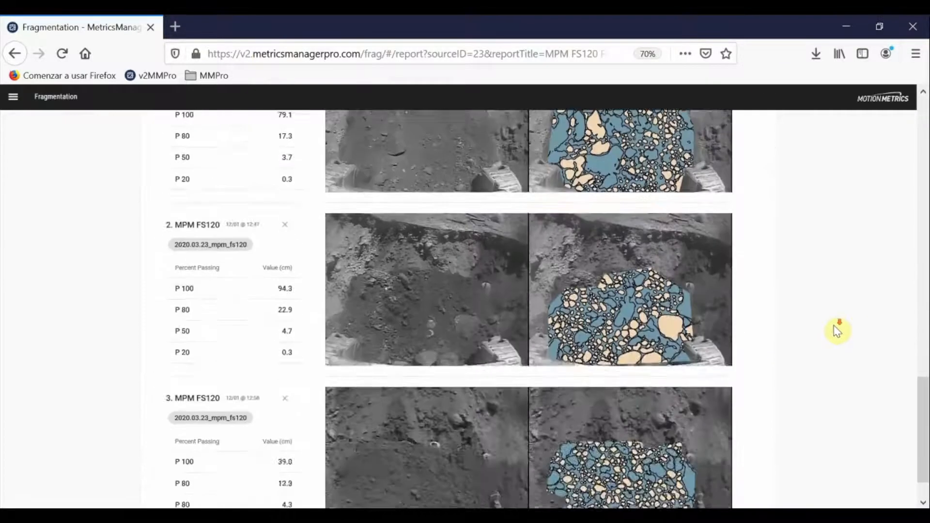
pyautogui.scroll(5, 707, 360)
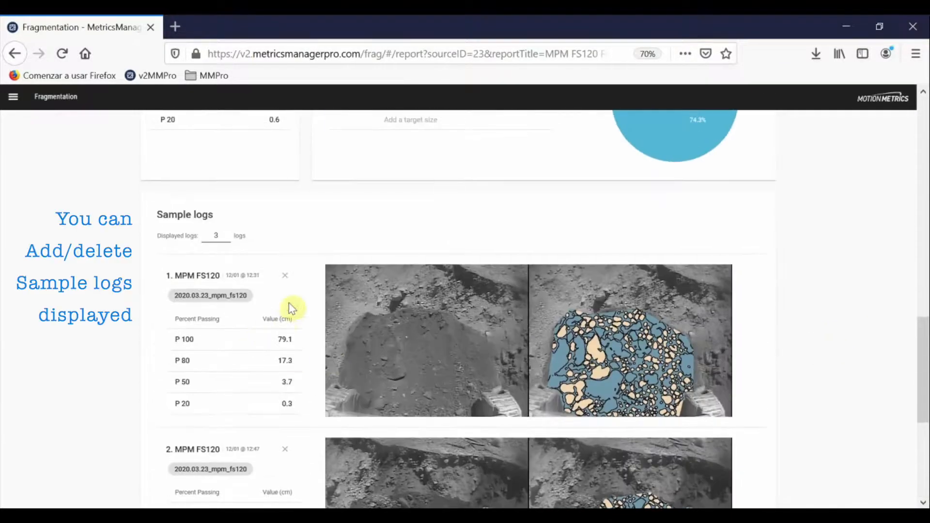
pyautogui.click(285, 276)
pyautogui.click(229, 238)
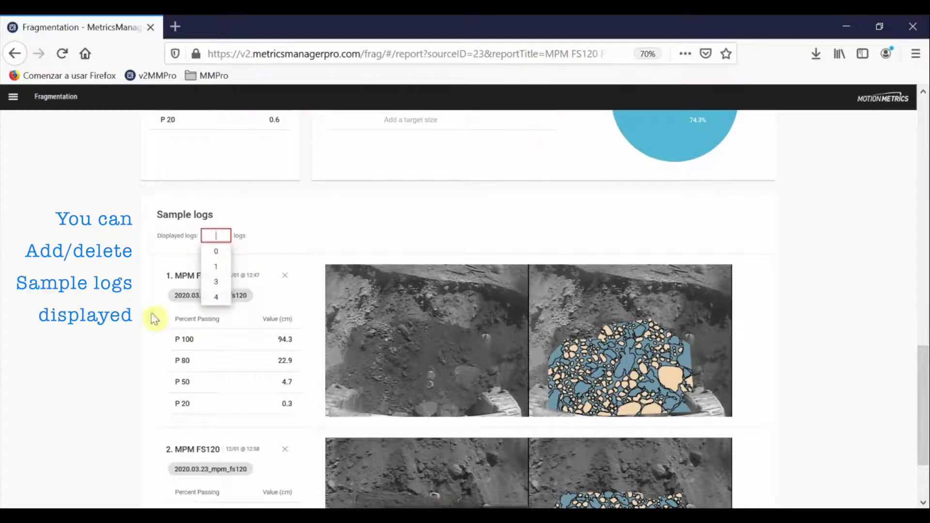
pyautogui.click(224, 298)
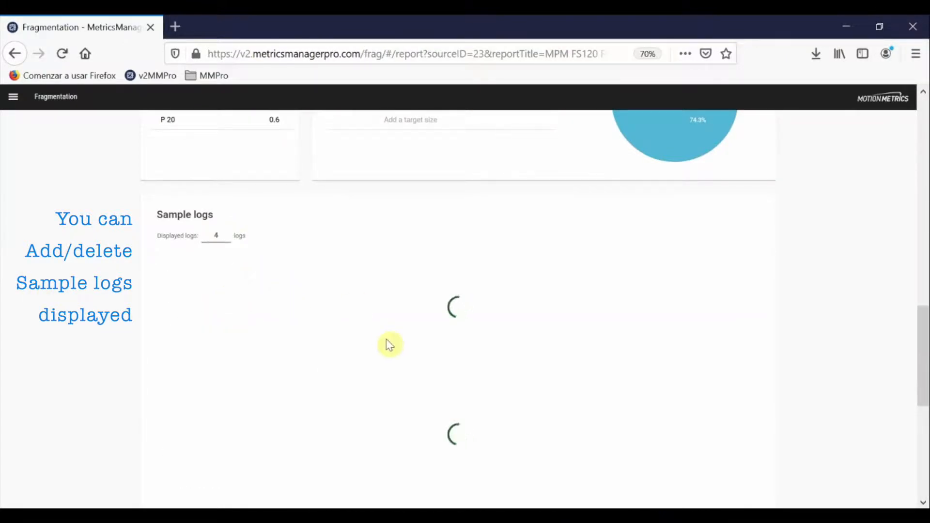
pyautogui.scroll(-10, 411, 327)
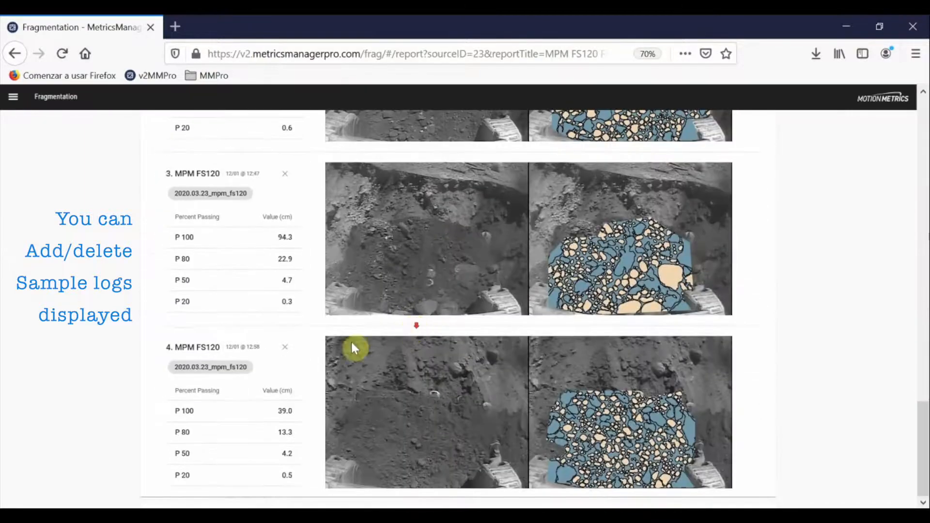
# Remove the displayed sample logs one after another, starting with the 12:58 log.
pyautogui.click(285, 348)
pyautogui.click(285, 173)
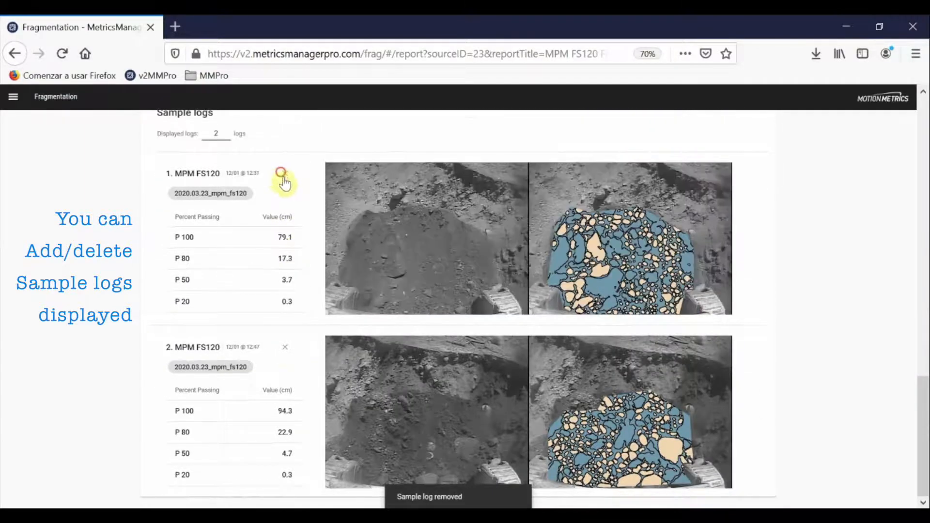
pyautogui.click(285, 346)
pyautogui.click(285, 352)
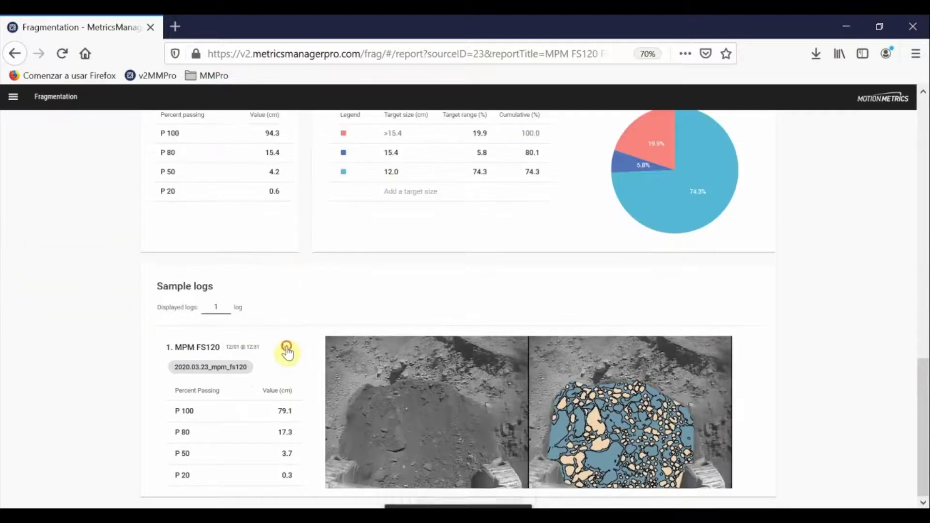
# Download the report as a PDF and save MPM FS120 Fragmentation Report_DemoRepo.pdf to the computer.
pyautogui.scroll(15, 639, 334)
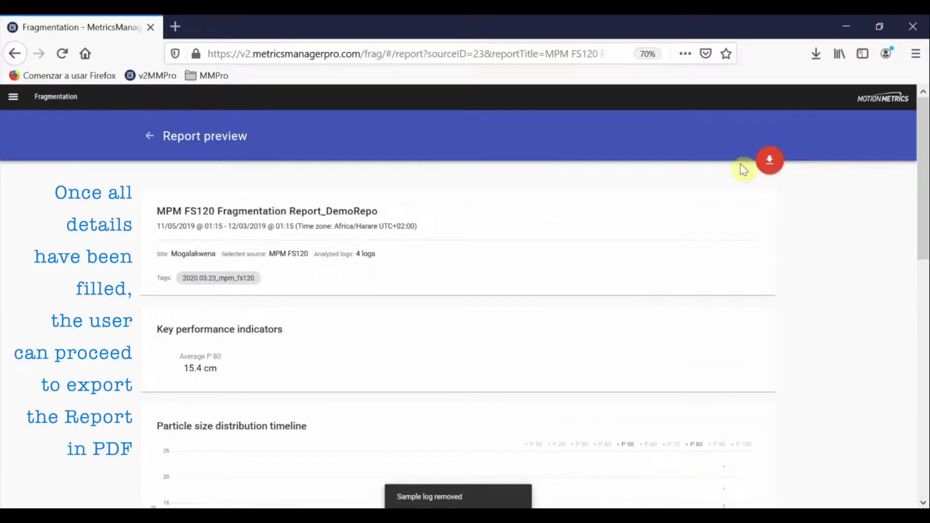
pyautogui.click(771, 166)
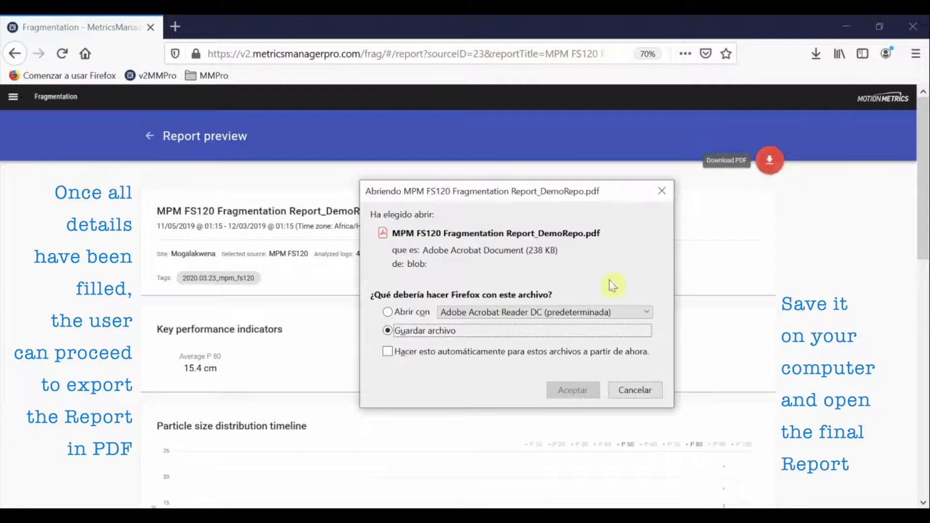
pyautogui.click(572, 391)
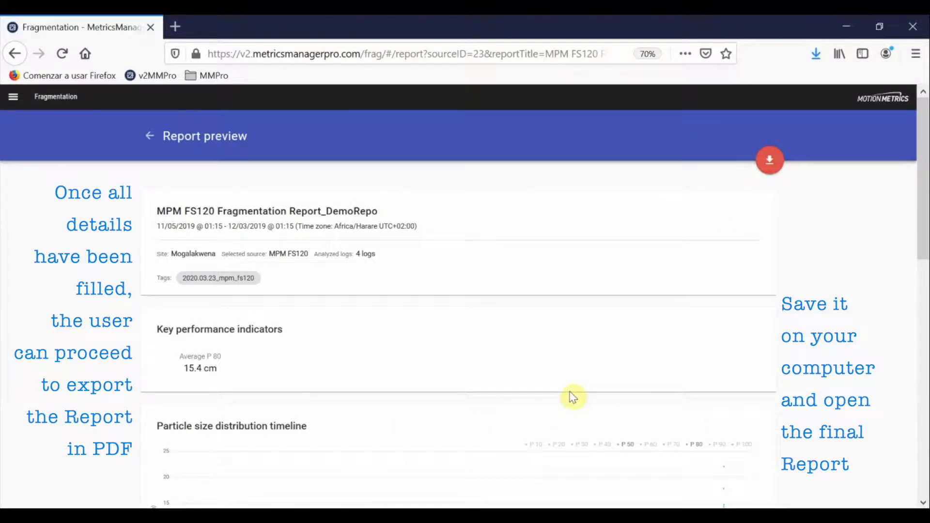
# Open the downloaded PDF in Adobe Acrobat Reader and review the report at 66.7% zoom with the tools pane collapsed.
pyautogui.click(815, 54)
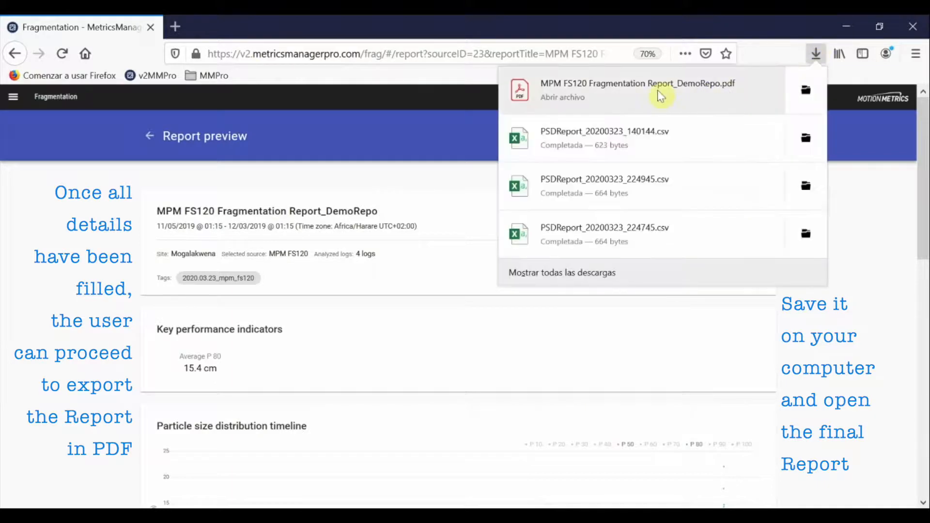
pyautogui.click(616, 96)
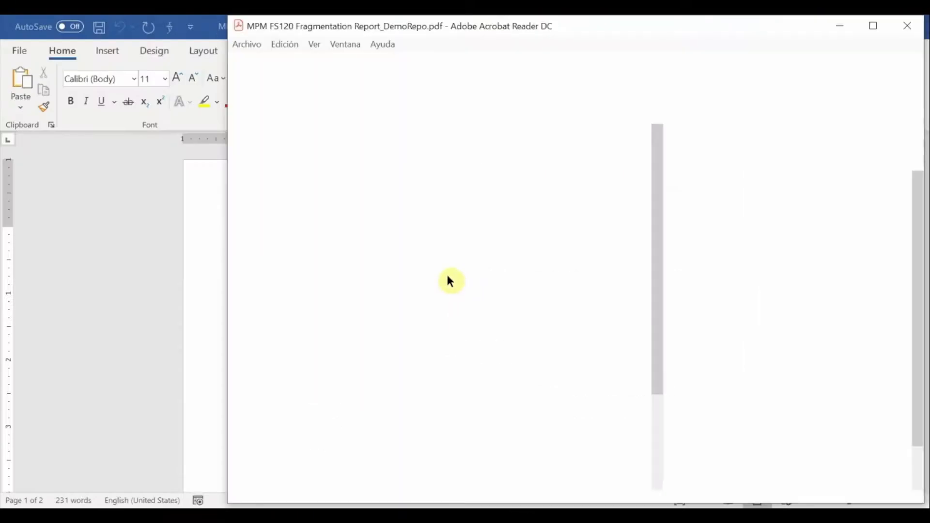
pyautogui.doubleClick(557, 26)
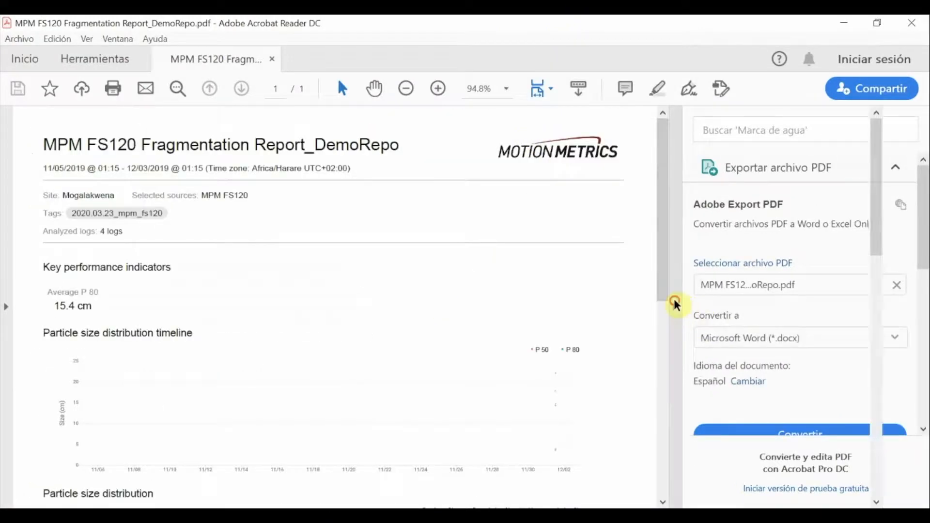
pyautogui.click(675, 306)
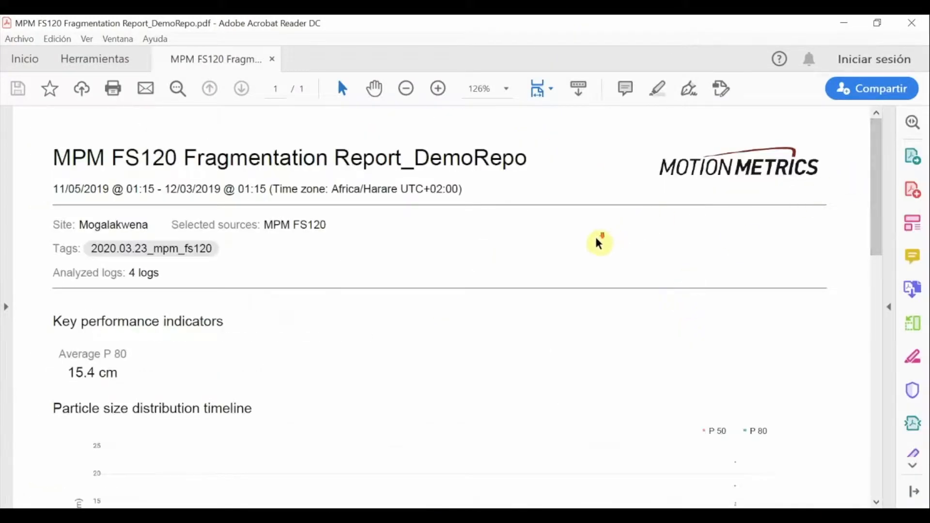
pyautogui.keyDown('ctrl'); pyautogui.scroll(-4, 598, 243); pyautogui.keyUp('ctrl')
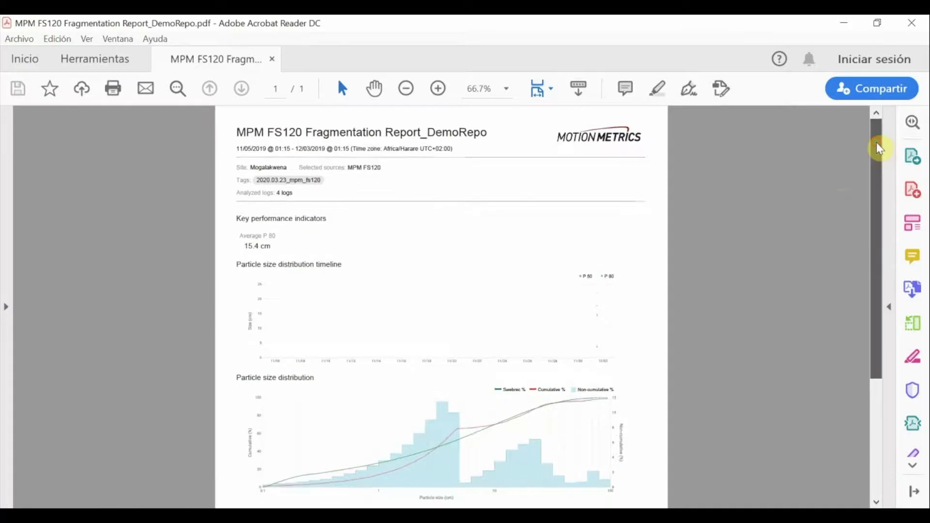
pyautogui.moveTo(879, 149); pyautogui.dragTo(885, 281)
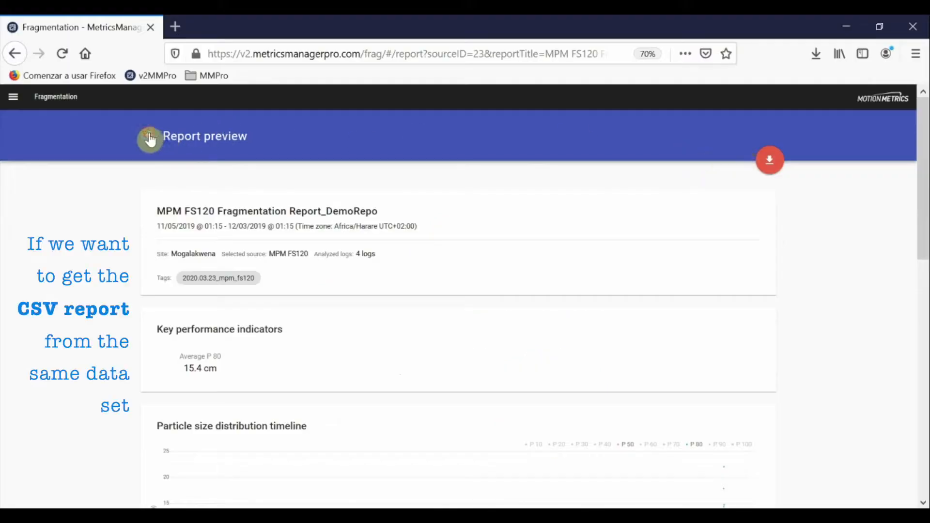
# Return from the report preview to the MPM FS120 details and open the CSV report settings.
pyautogui.click(150, 140)
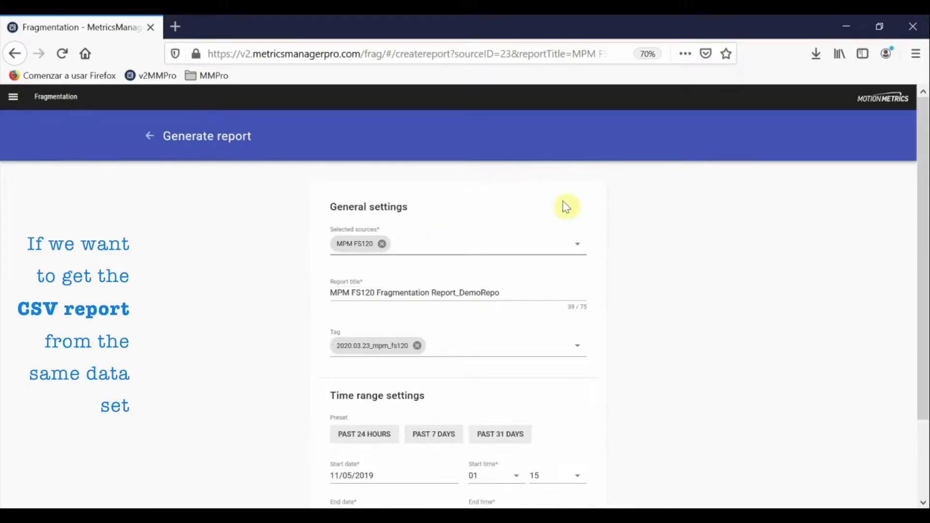
pyautogui.click(148, 142)
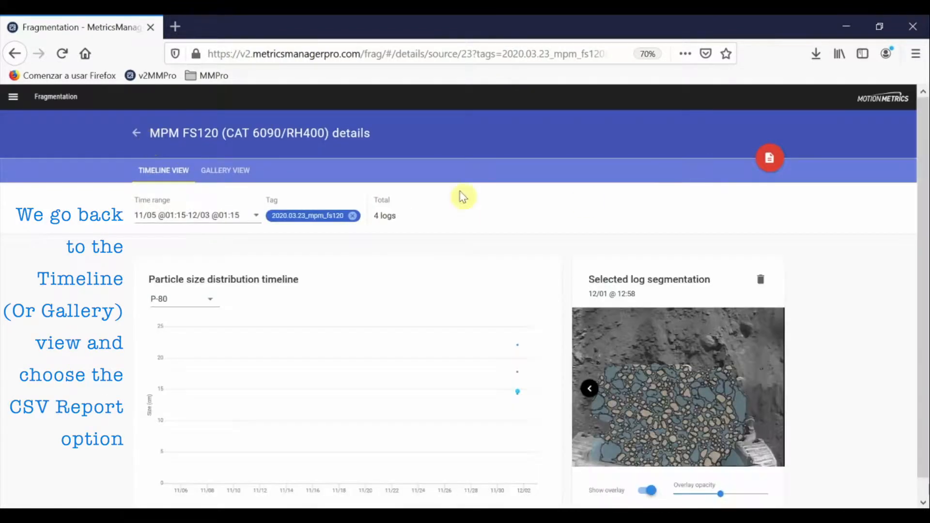
pyautogui.click(774, 161)
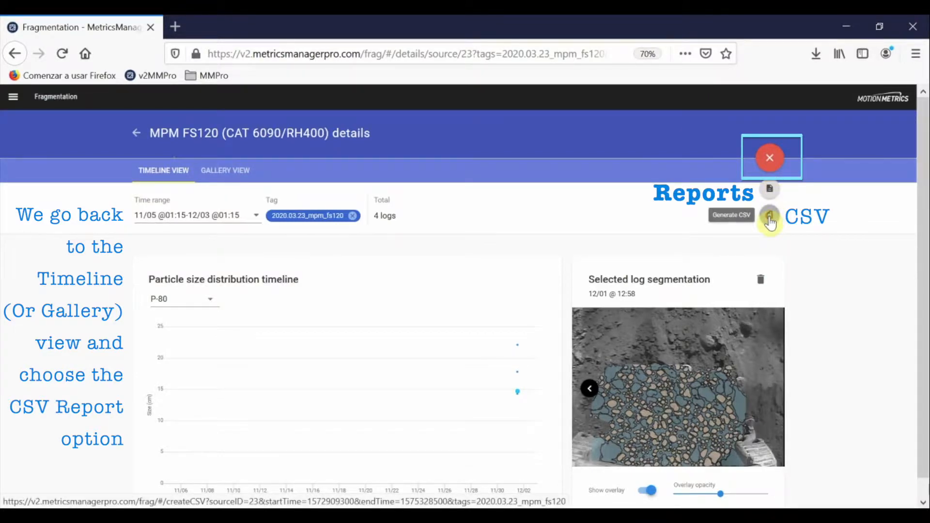
pyautogui.click(770, 219)
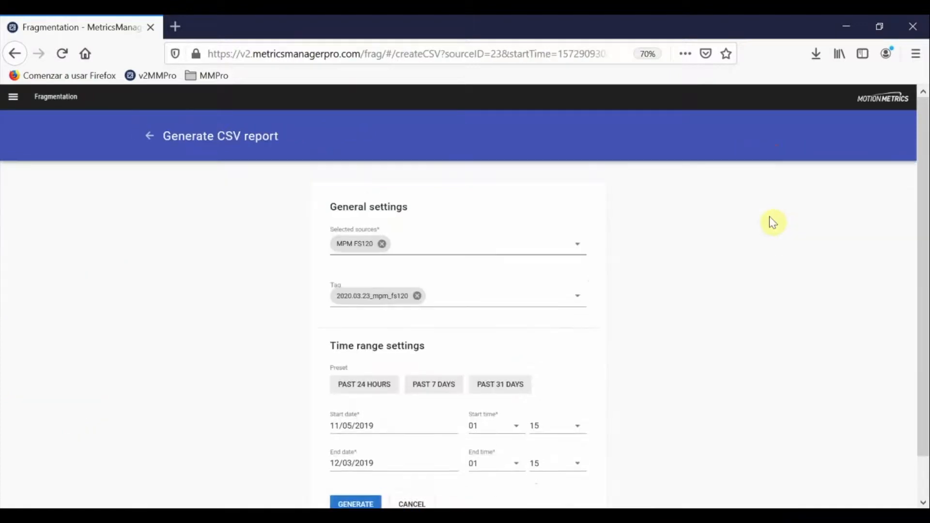
# Generate the CSV report for tag 2020.03.23_mpm_fs120 from 11/05/2019 to 12/03/2019 and save the file.
pyautogui.scroll(-2, 778, 238)
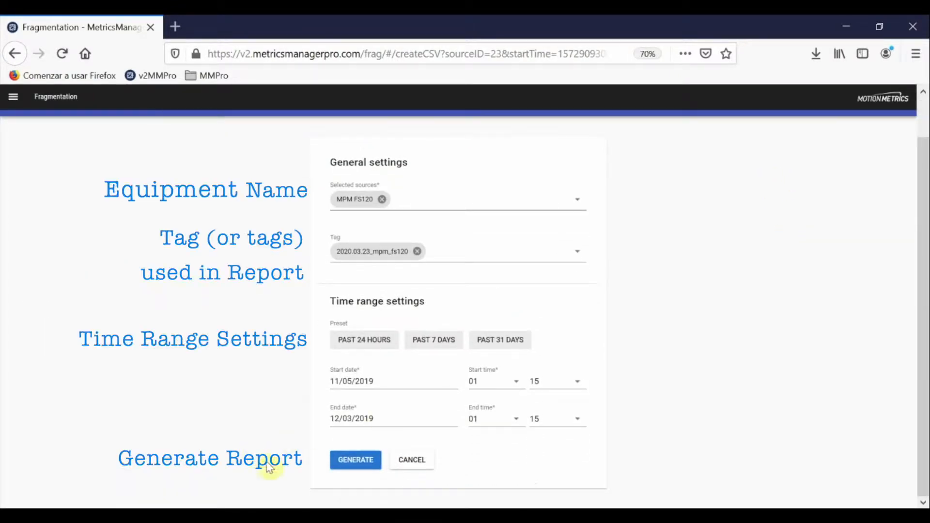
pyautogui.click(354, 466)
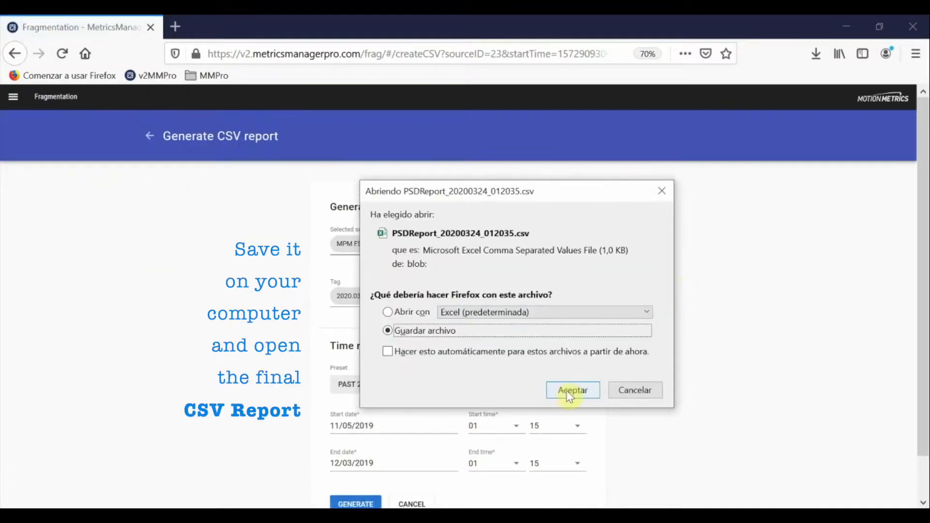
pyautogui.click(569, 393)
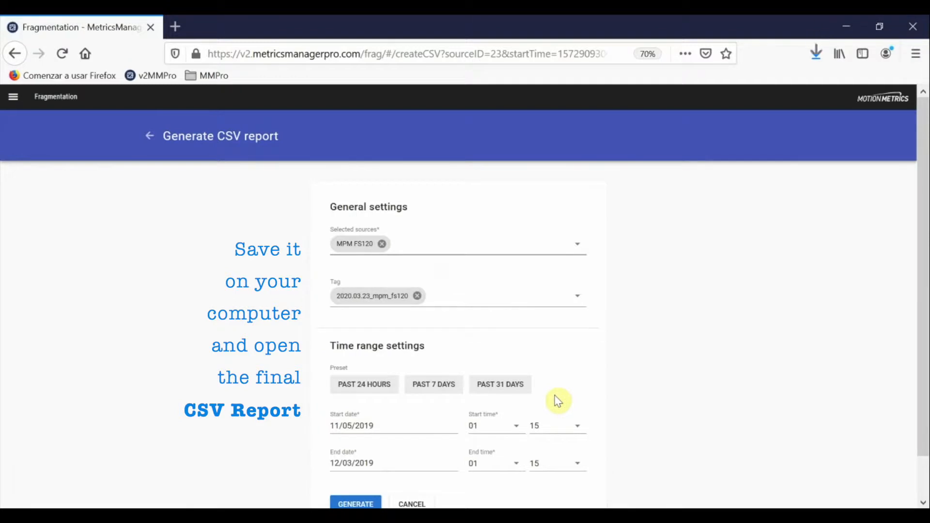
# Open the downloaded PSDReport_20200324_012035.csv in Excel and examine the log data across to the Tags column.
pyautogui.click(818, 55)
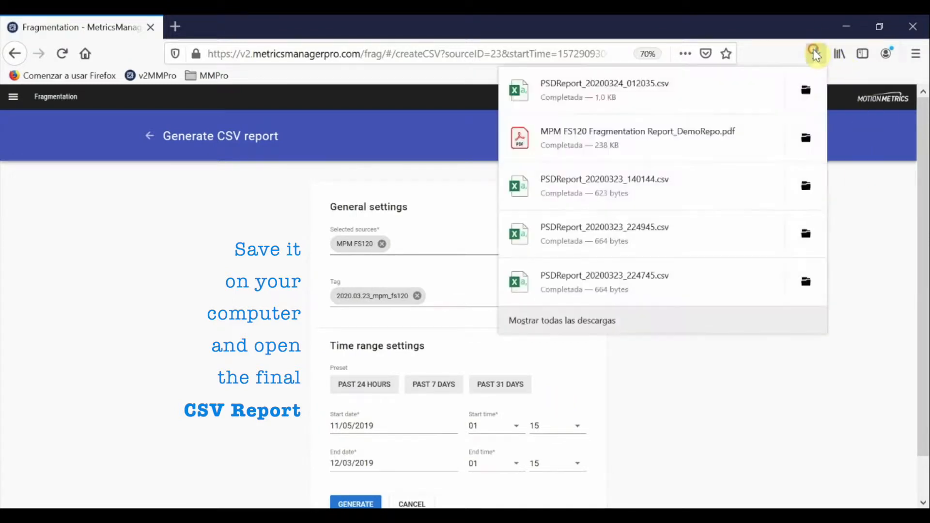
pyautogui.click(685, 89)
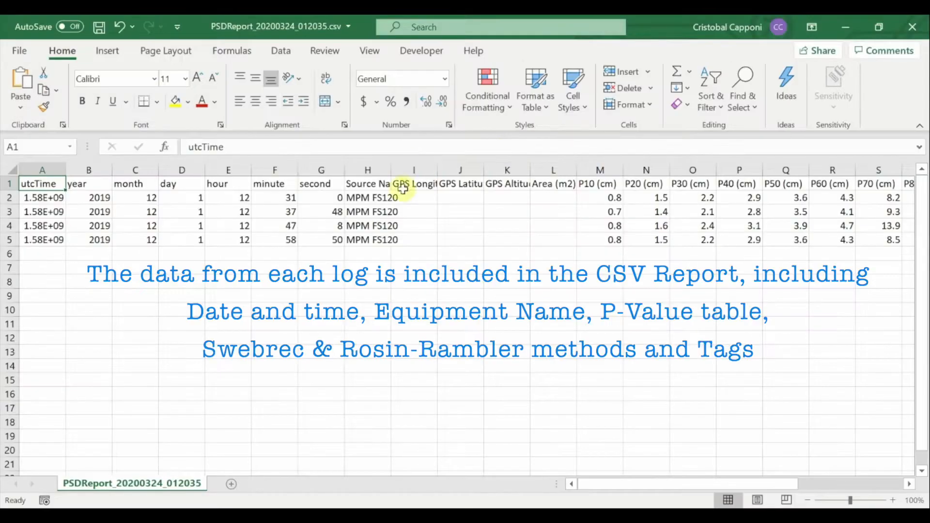
pyautogui.moveTo(37, 197); pyautogui.dragTo(806, 238)
pyautogui.click(809, 309)
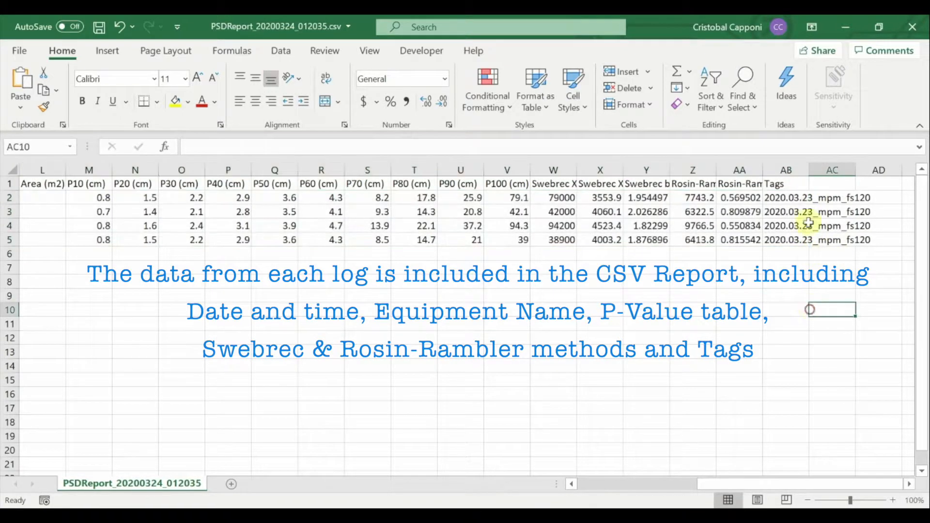
# Fit column AB to its contents and fill the tag cells AB1:AB5 with yellow.
pyautogui.doubleClick(809, 166)
pyautogui.click(814, 198)
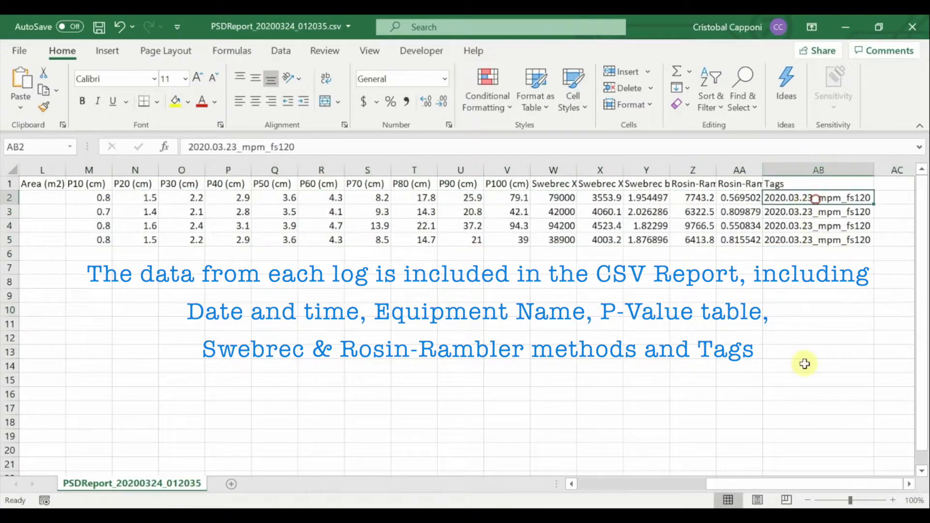
pyautogui.moveTo(812, 197); pyautogui.dragTo(820, 241)
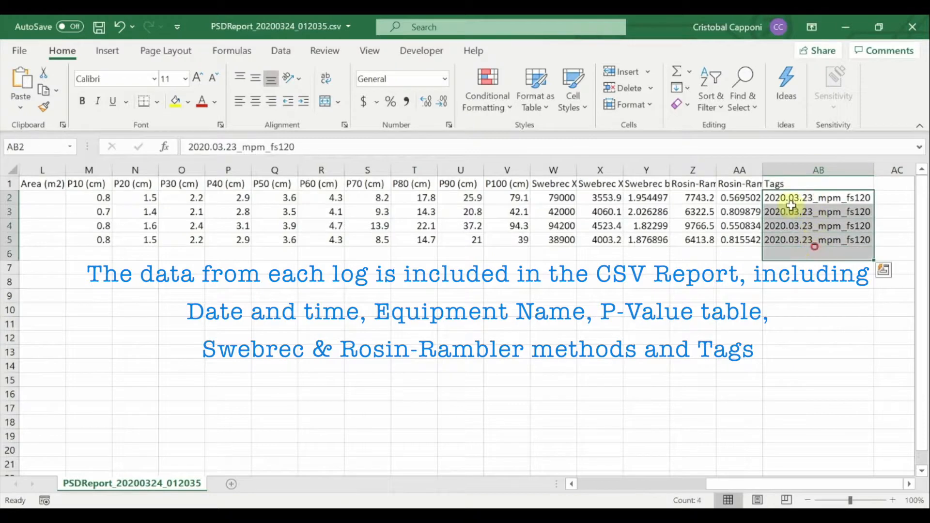
pyautogui.moveTo(790, 184); pyautogui.dragTo(795, 241)
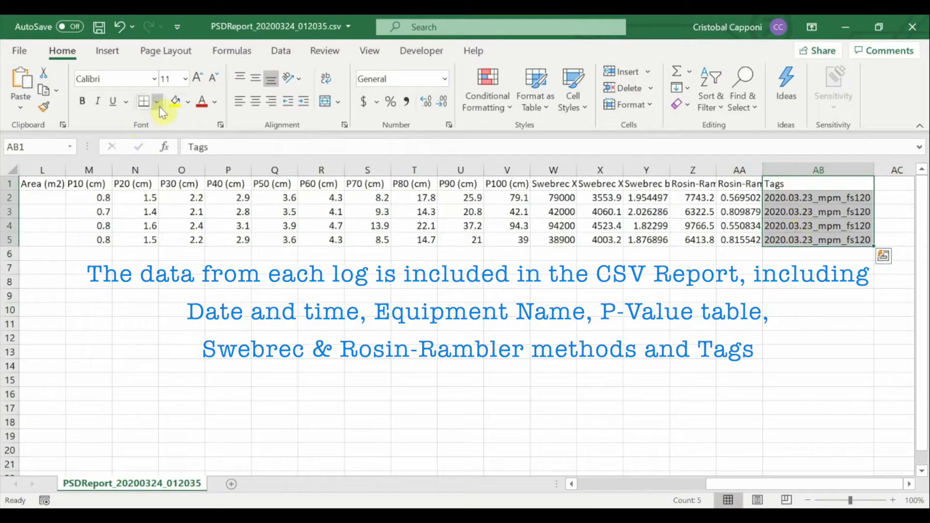
pyautogui.click(176, 101)
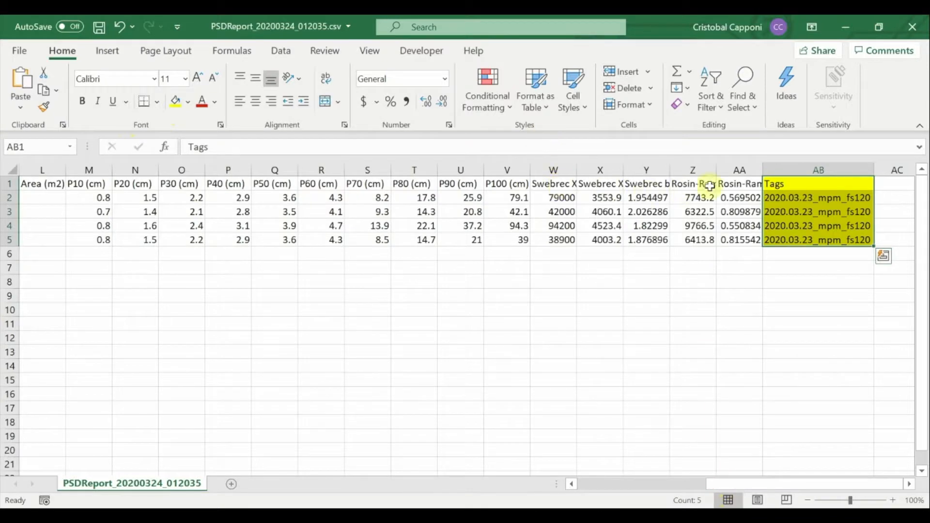
# Select the P10 to P100 values of all logs, including their headers, to examine them.
pyautogui.moveTo(725, 184); pyautogui.dragTo(98, 242)
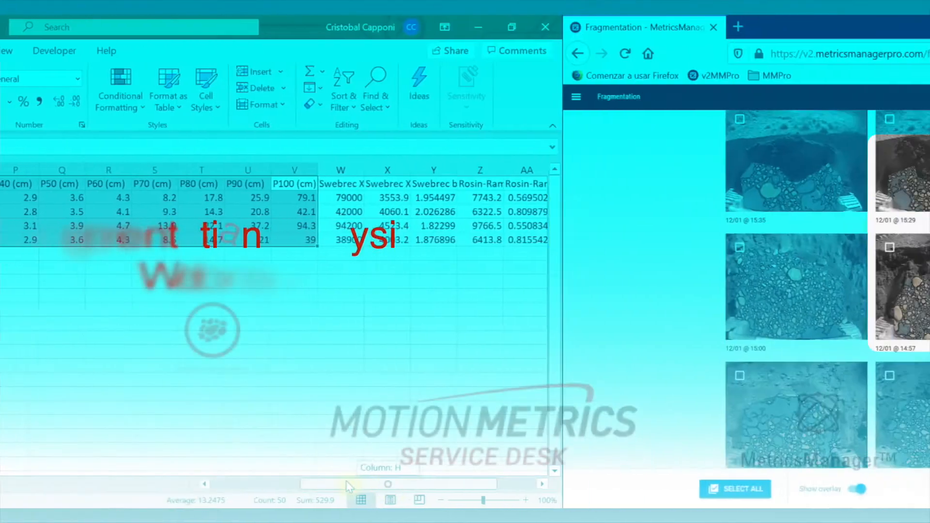